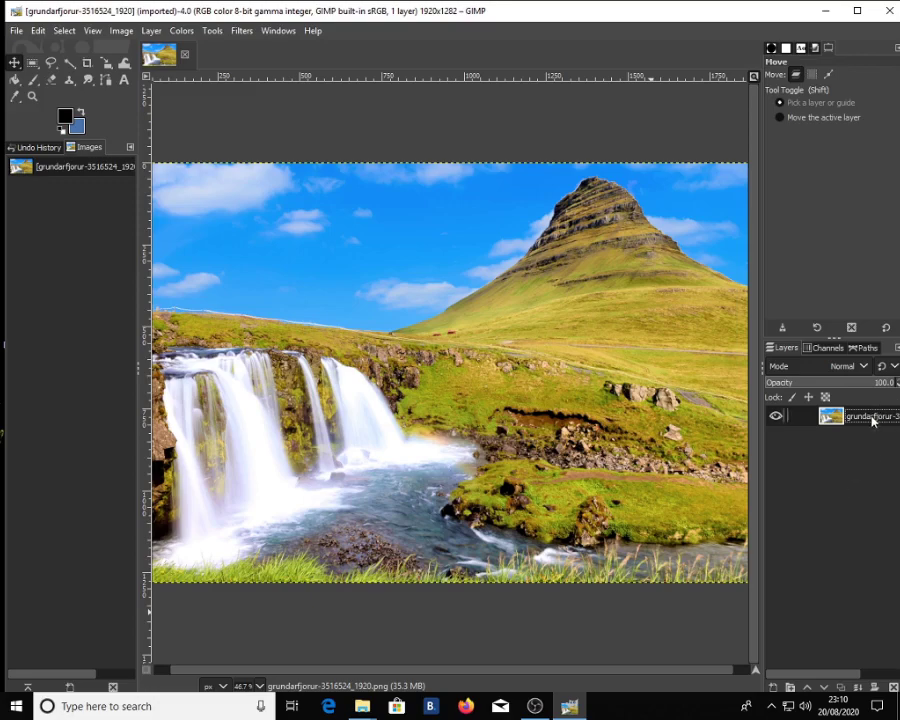
- Duplicate the waterfall photo layer and rename the copy "blur"
key("shift+ctrl+d")
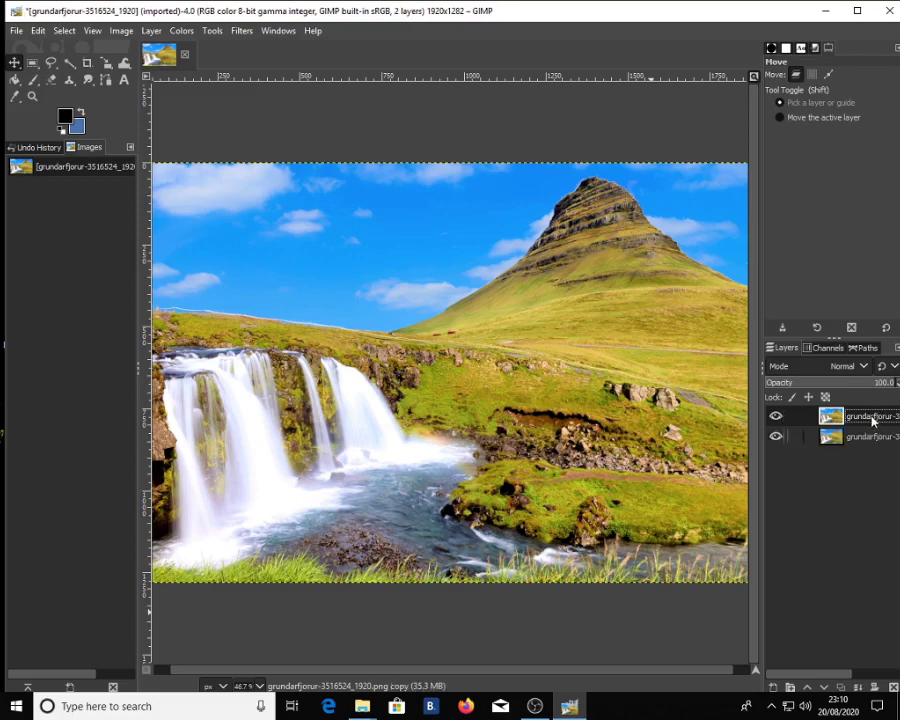
double_click(872, 418)
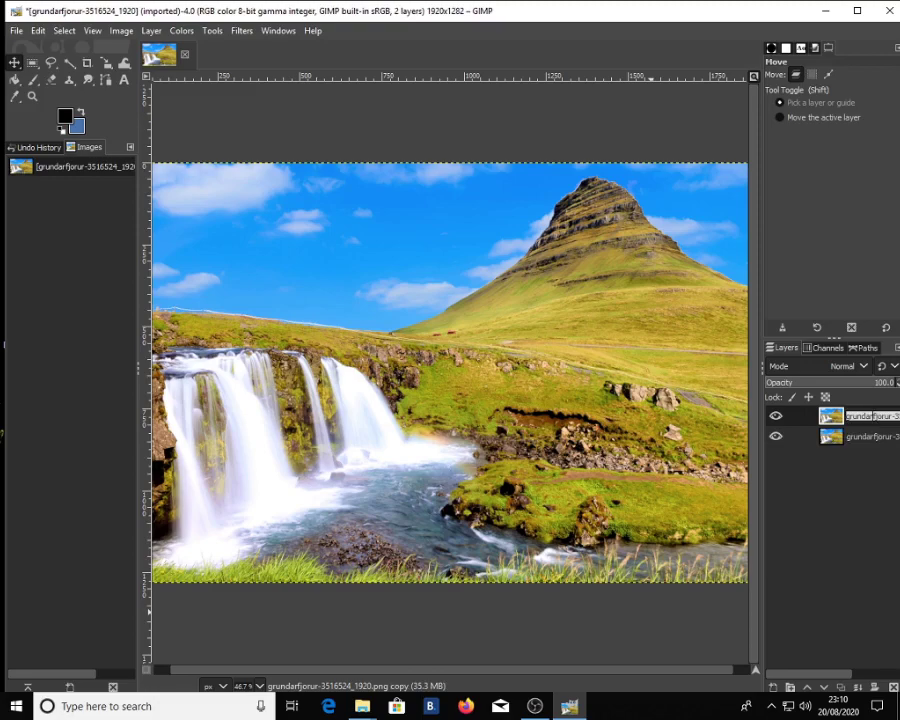
type("blur")
key("Return")
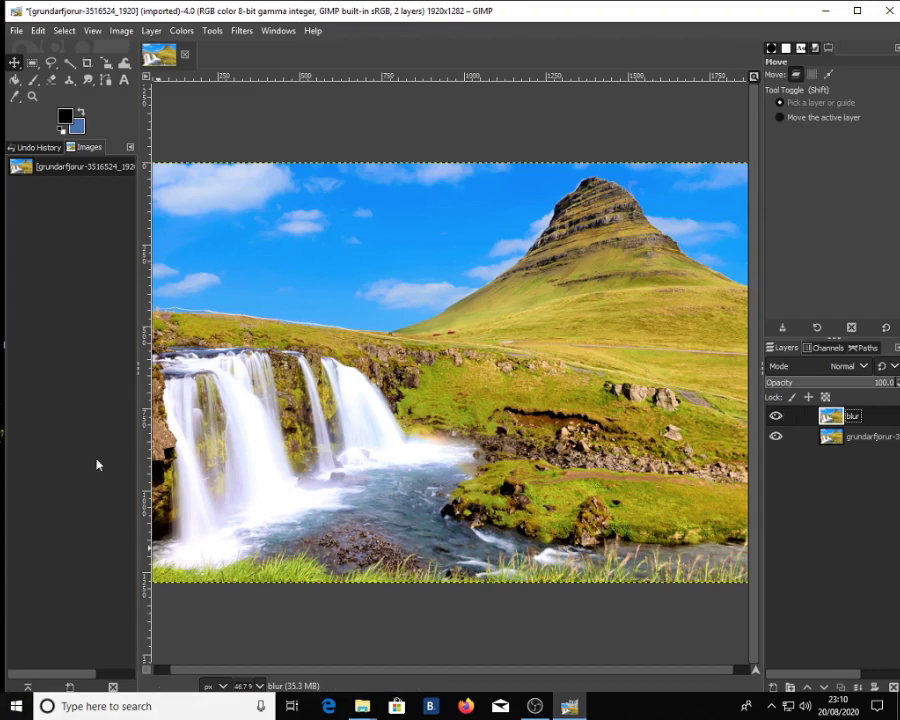
- Apply a Selective Gaussian Blur to the blur layer with a blur radius of 15 and a max. delta of 0.65
left_click(246, 31)
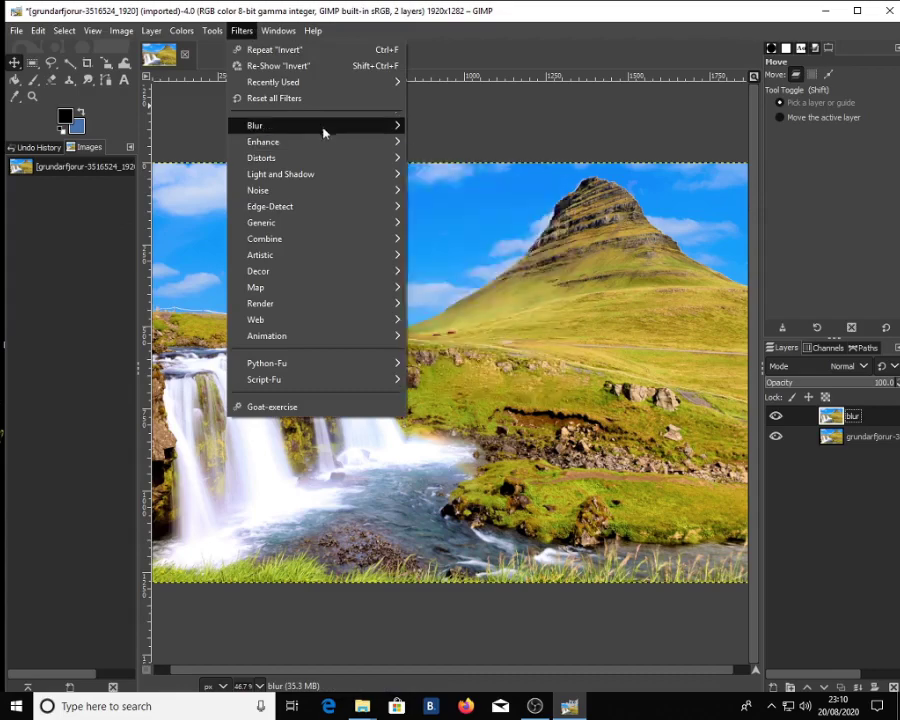
mouse_move(323, 131)
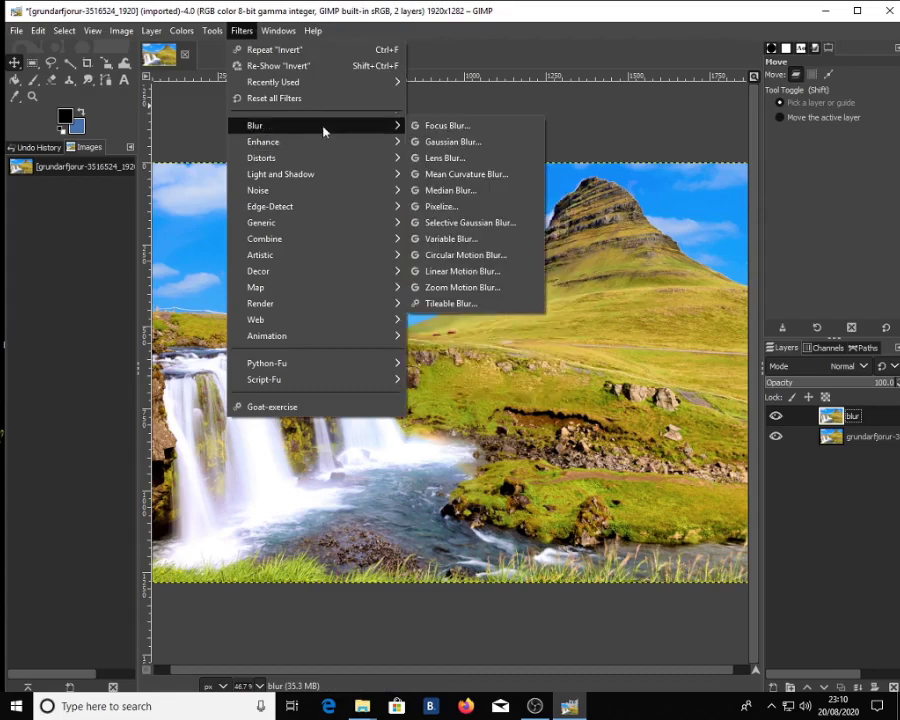
left_click(527, 224)
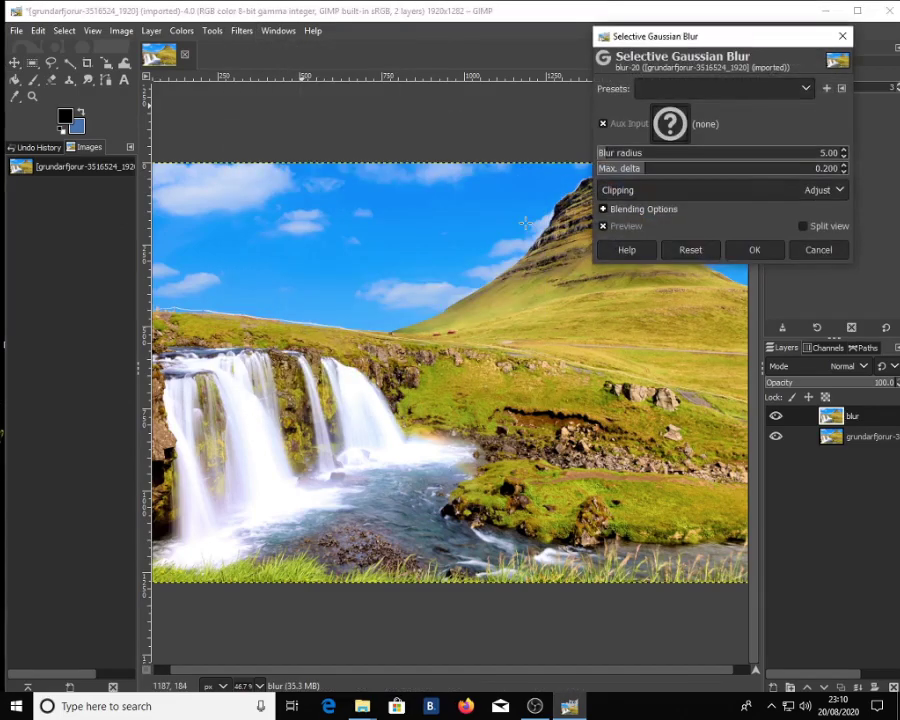
left_click(820, 152)
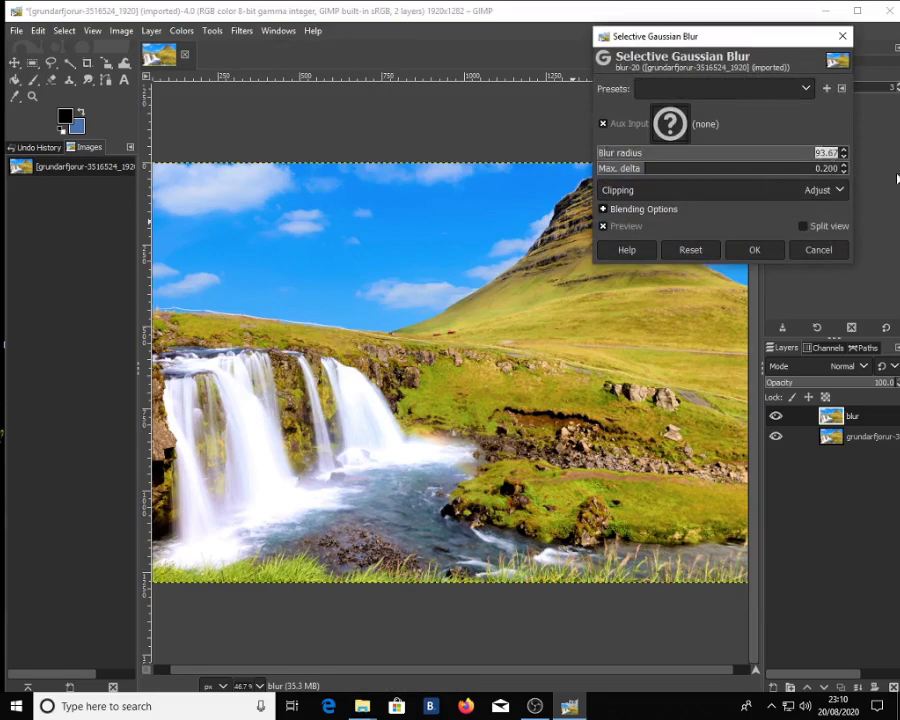
type("15.00")
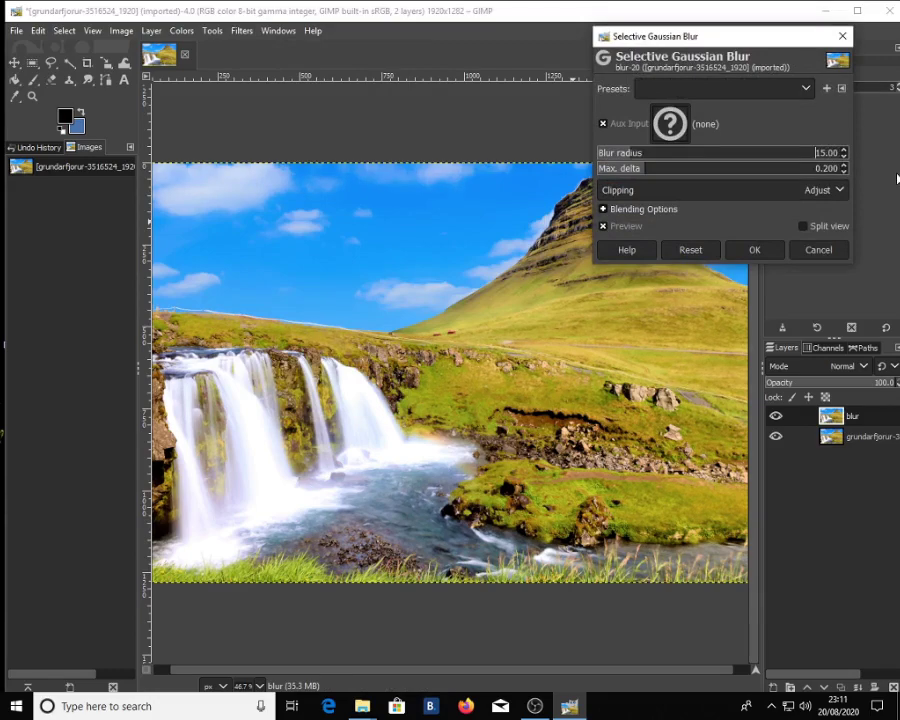
key("Tab")
type("0.65")
left_click(769, 250)
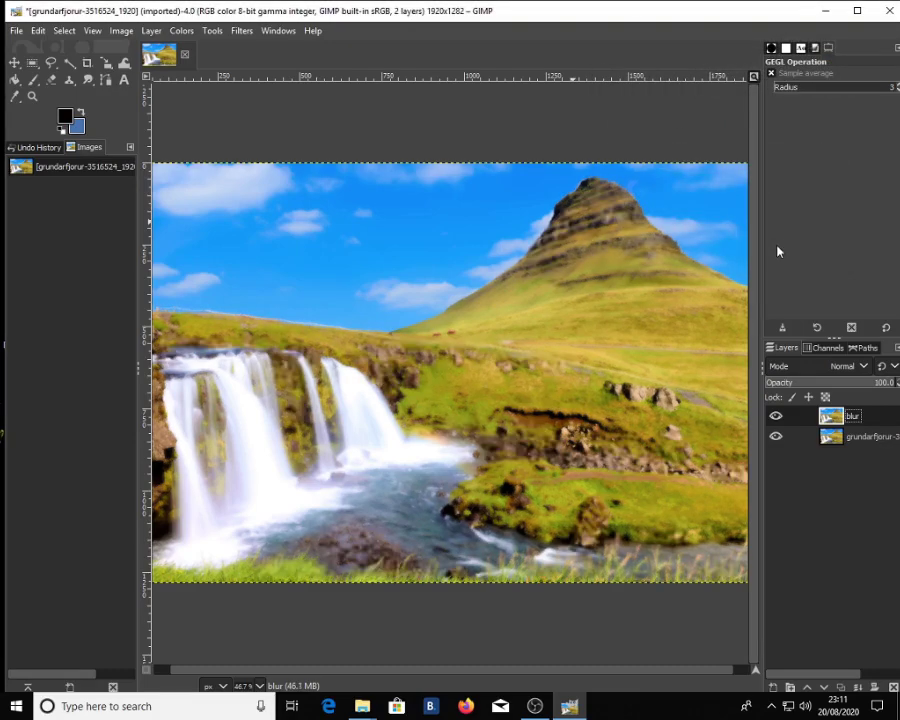
- Duplicate the original photo layer under the name "lines" and move the copy above the blur layer
left_click(868, 438)
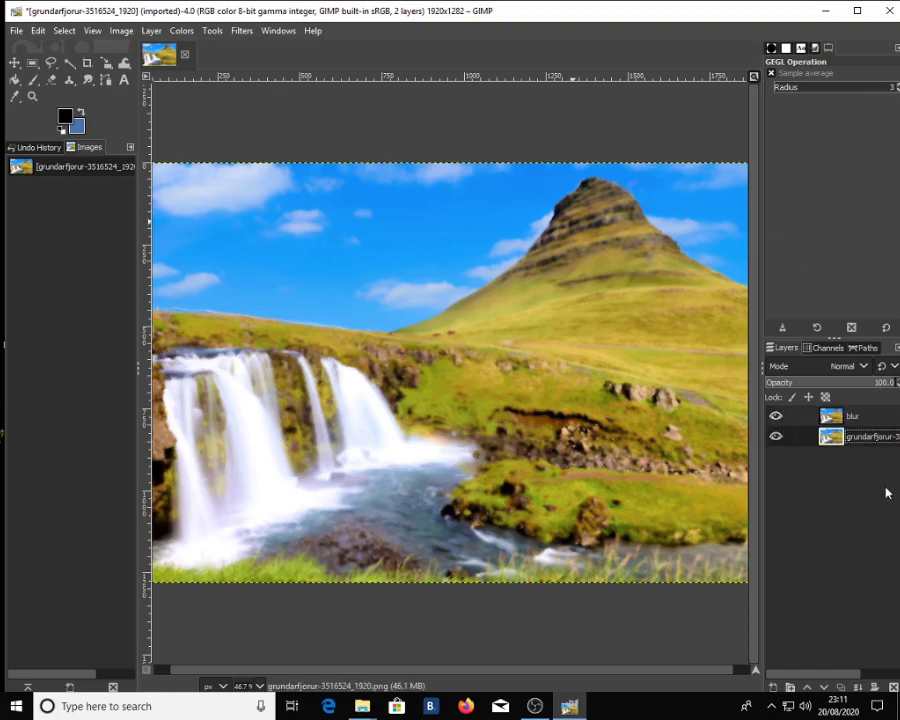
key("shift+ctrl+d")
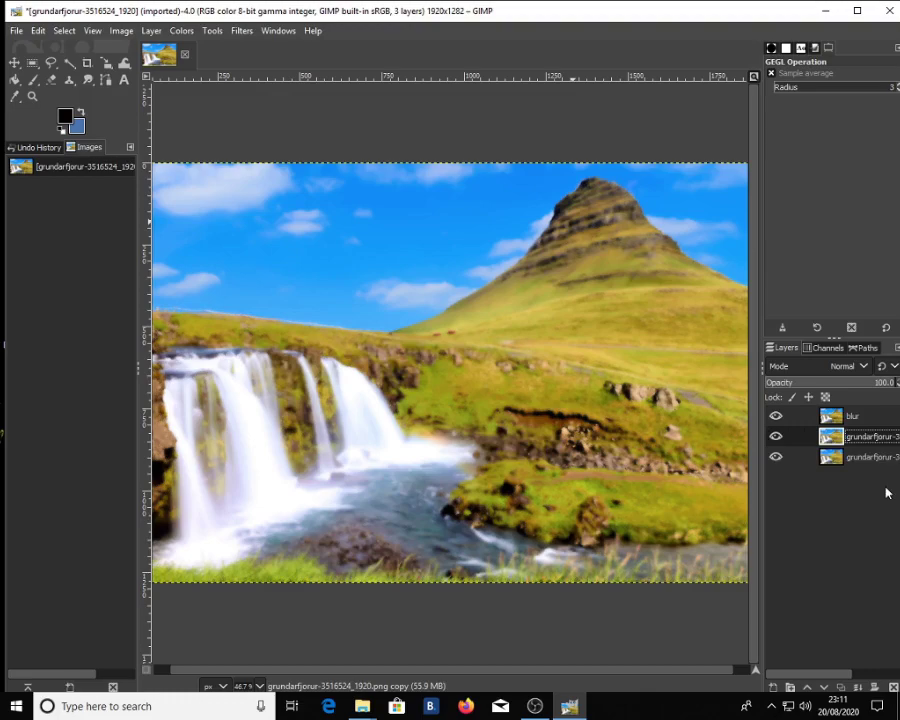
double_click(870, 437)
type("bl")
type("u")
type("es")
key("Return")
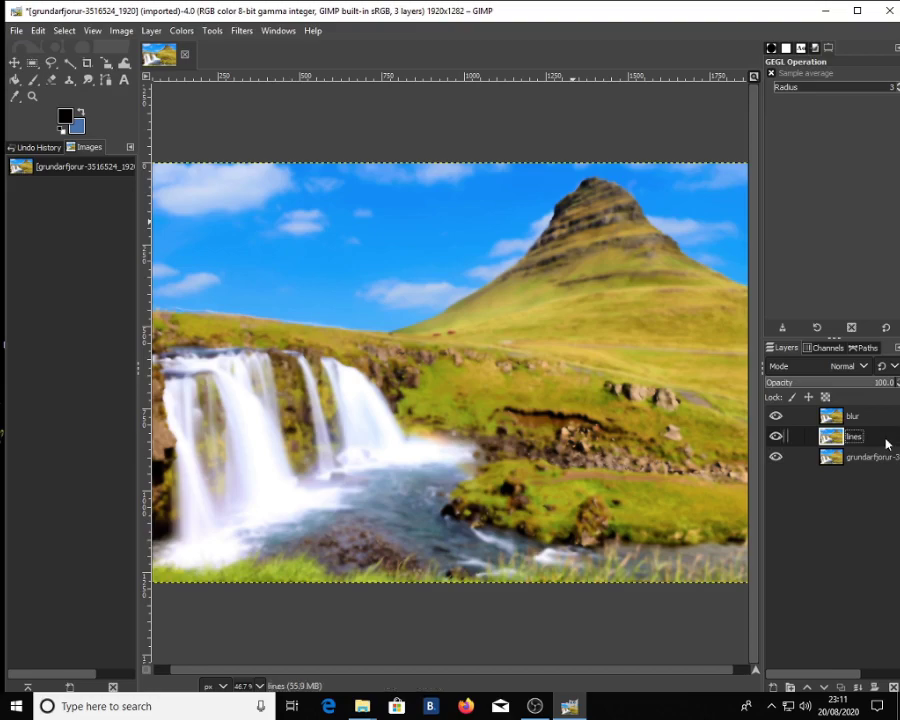
left_click_drag(886, 440, 886, 416)
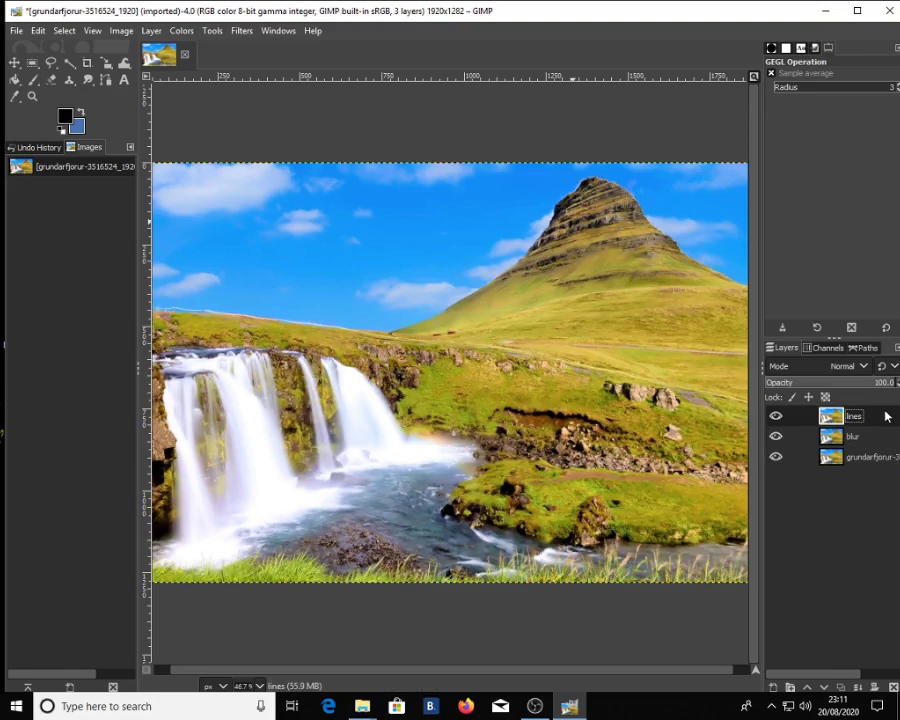
- Apply the Neon edge-detect filter to the lines layer with radius 3 and intensity 0.060
left_click(243, 32)
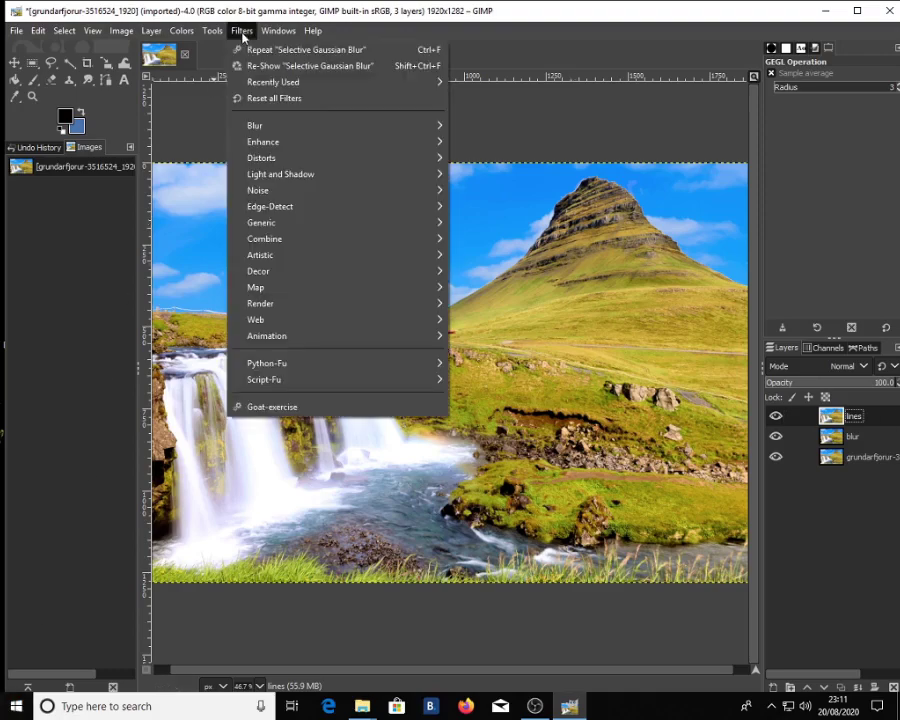
mouse_move(337, 210)
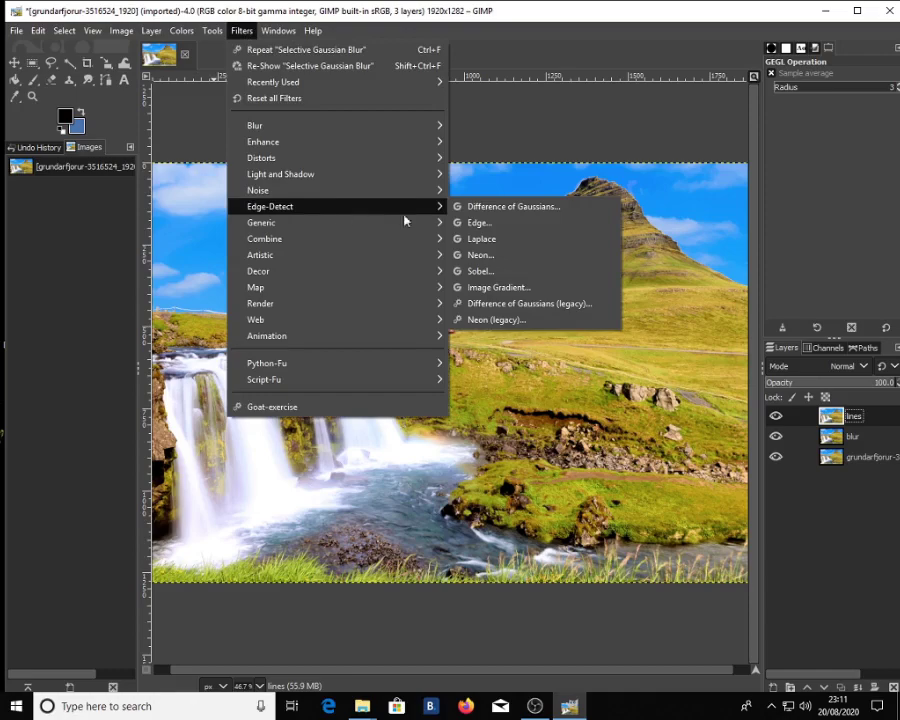
left_click(551, 263)
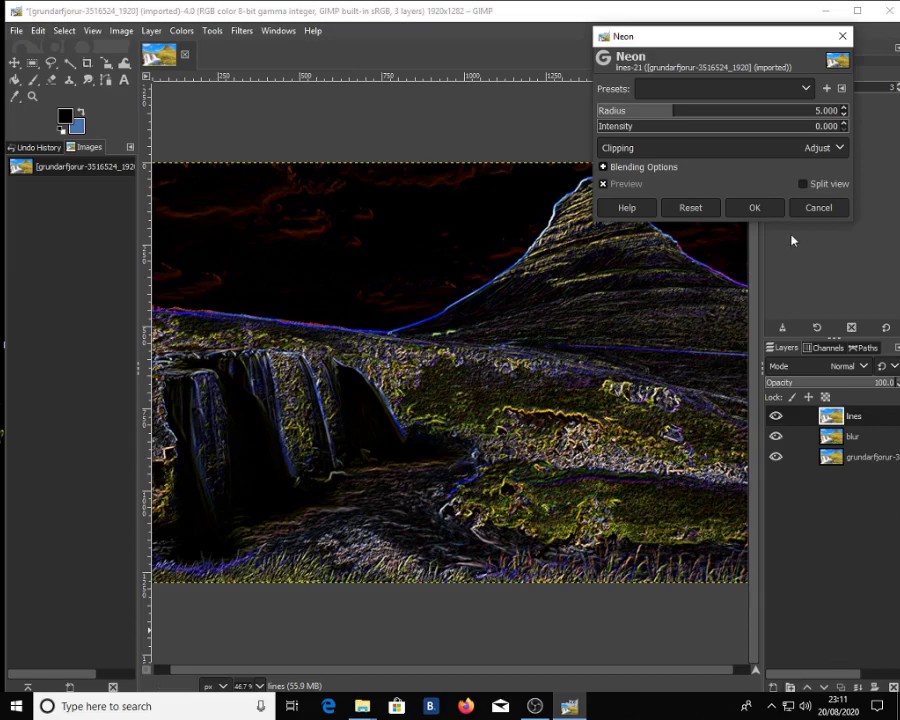
left_click(822, 111)
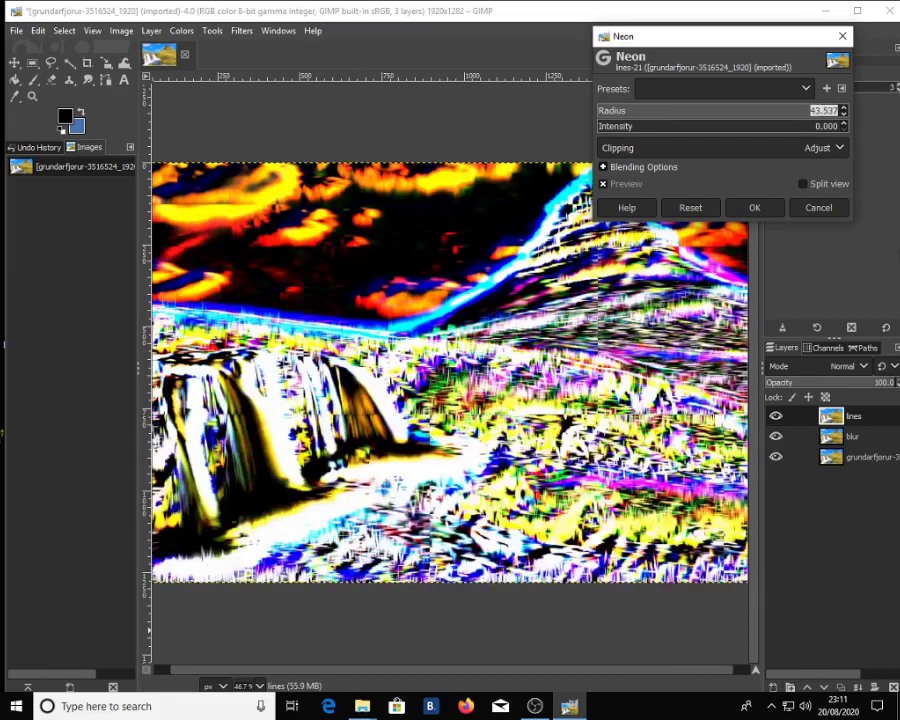
type("3.")
key("Tab")
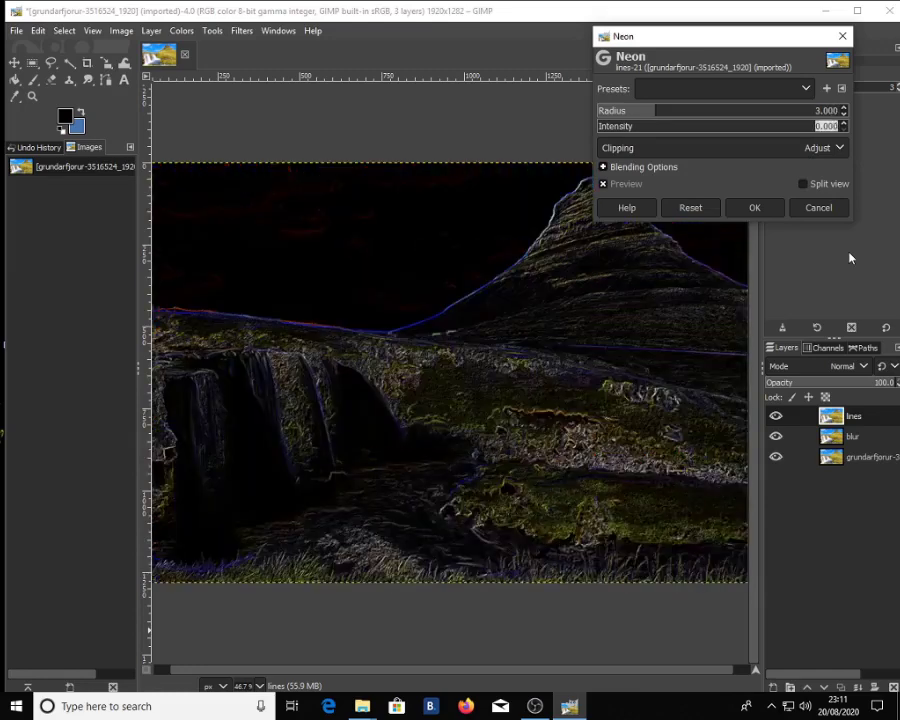
type("0.060")
left_click(754, 208)
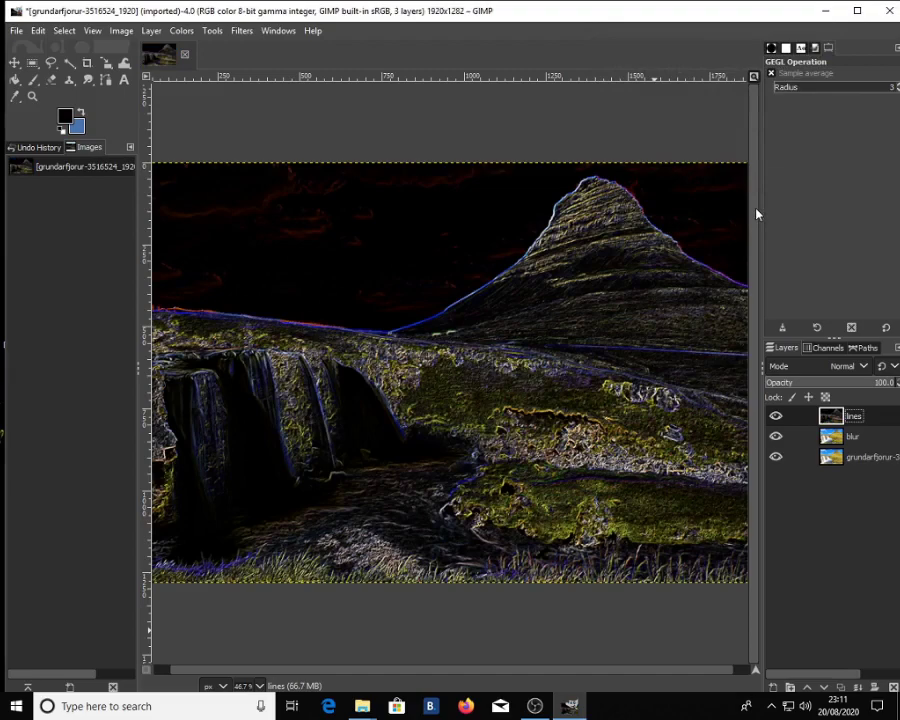
- Invert the lines layer's colors and desaturate it using the Luminance mode
left_click(181, 30)
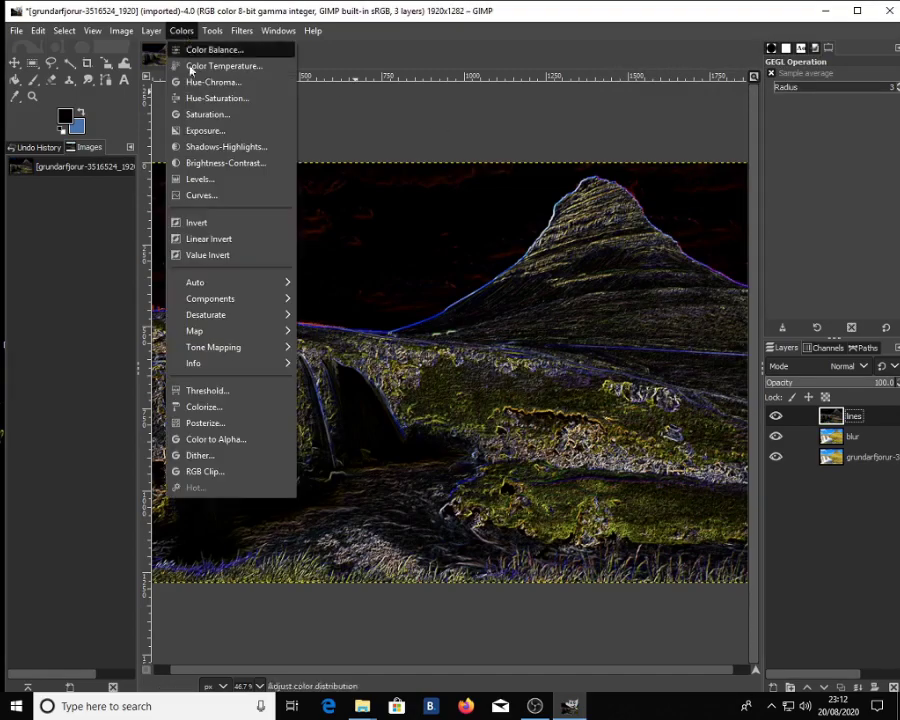
left_click(229, 225)
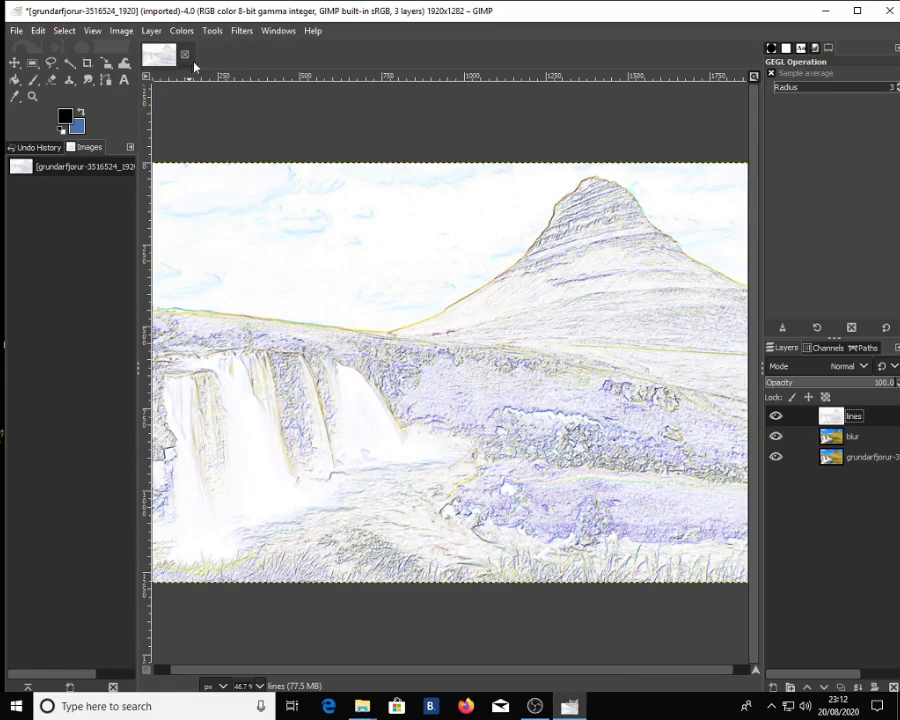
left_click(184, 31)
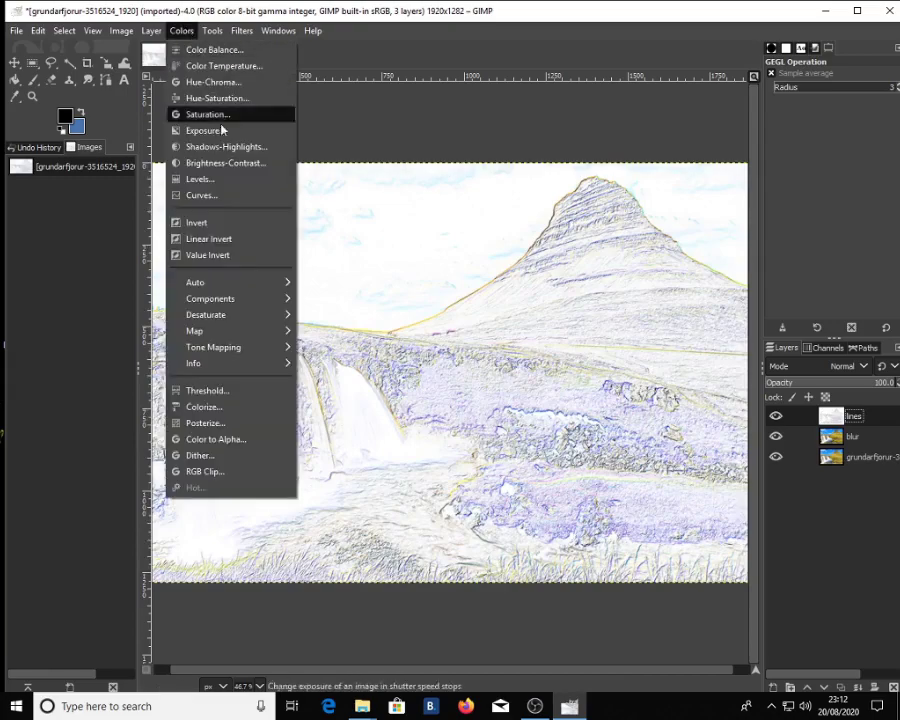
mouse_move(289, 318)
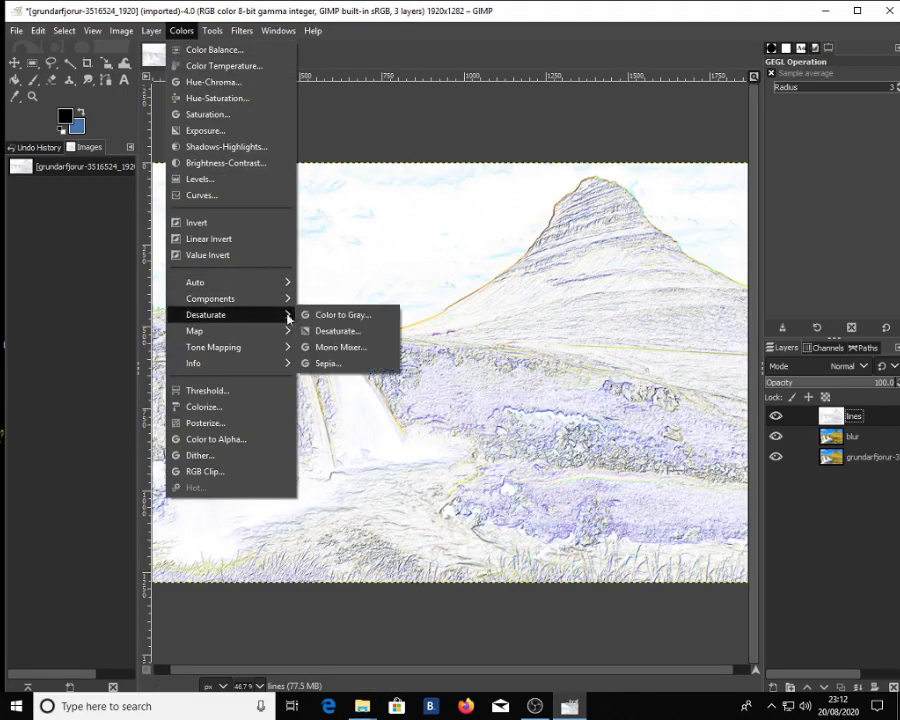
left_click(362, 333)
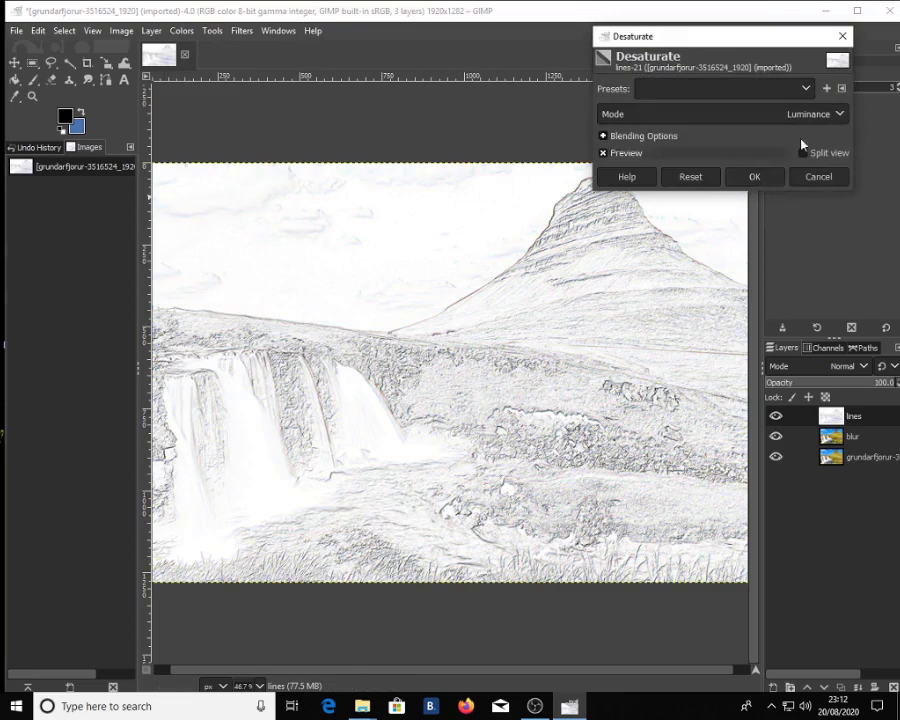
left_click(843, 116)
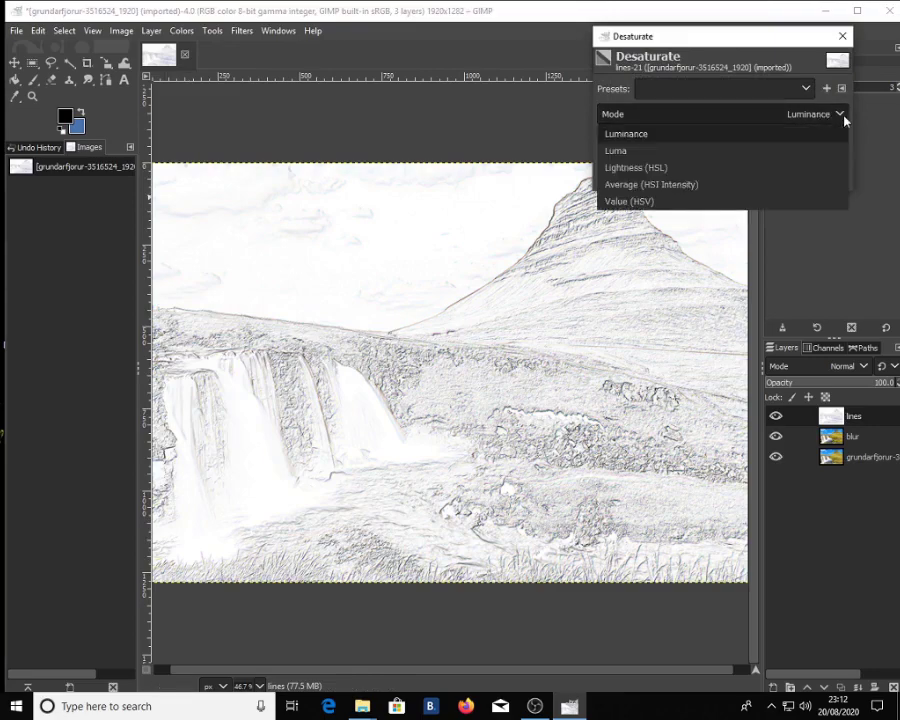
left_click(844, 118)
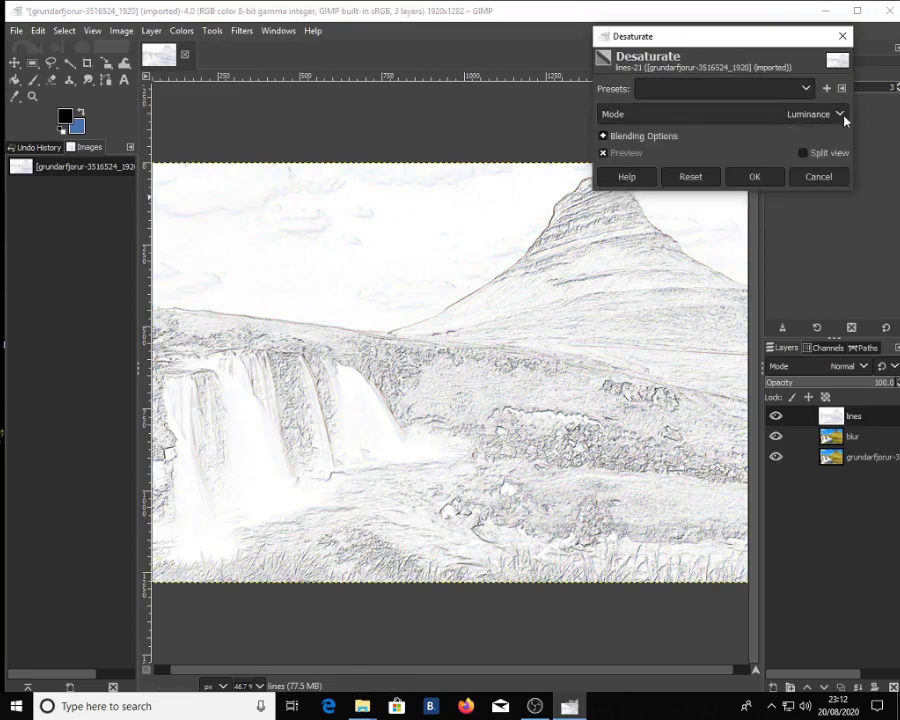
left_click(754, 177)
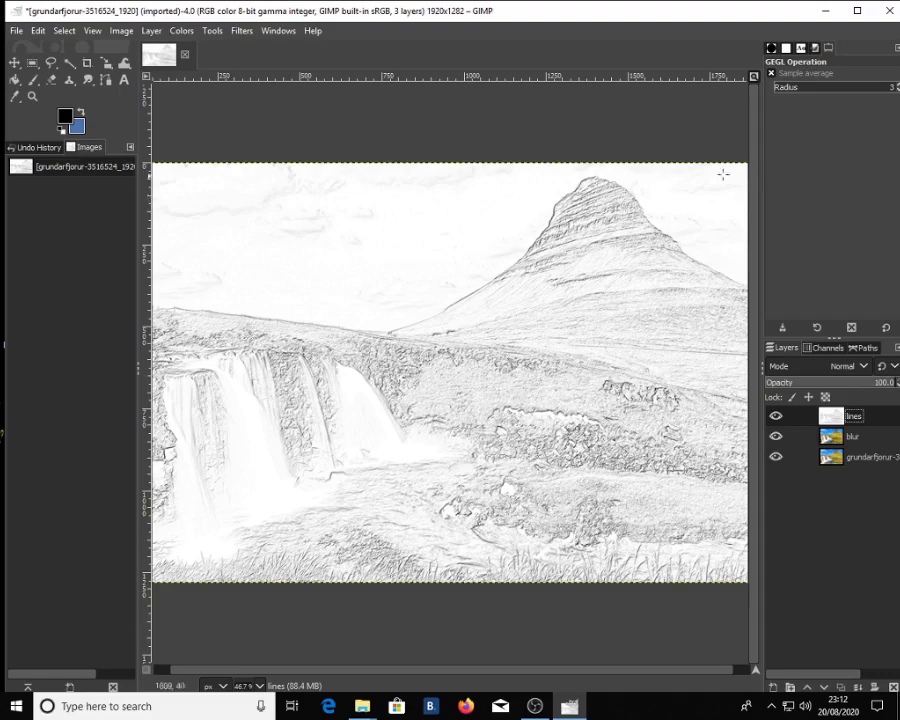
- Adjust the lines layer's brightness to -10 and its contrast to 40
left_click(191, 31)
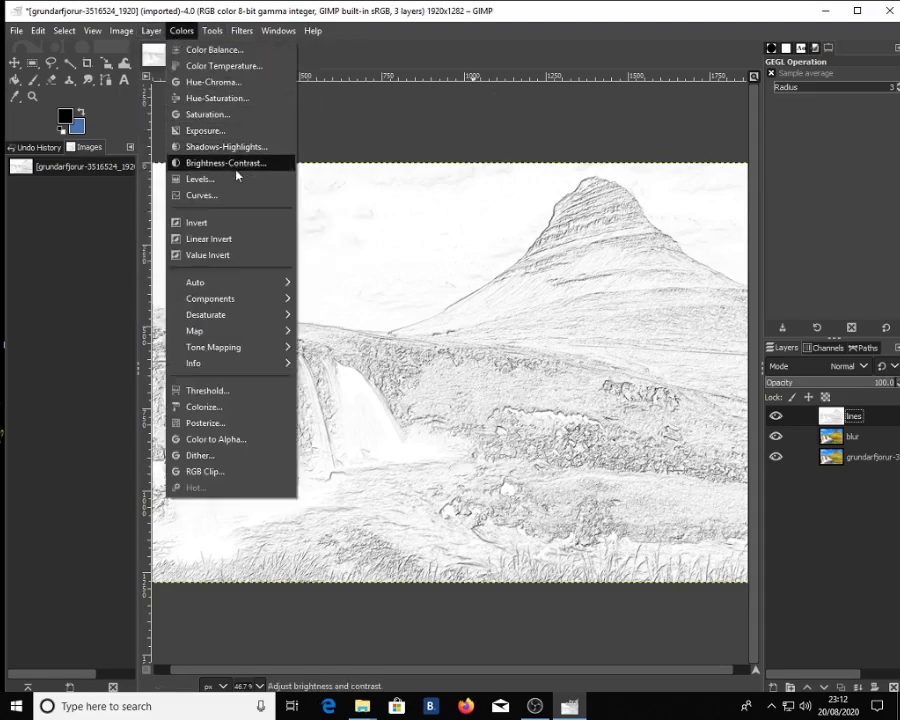
left_click(236, 164)
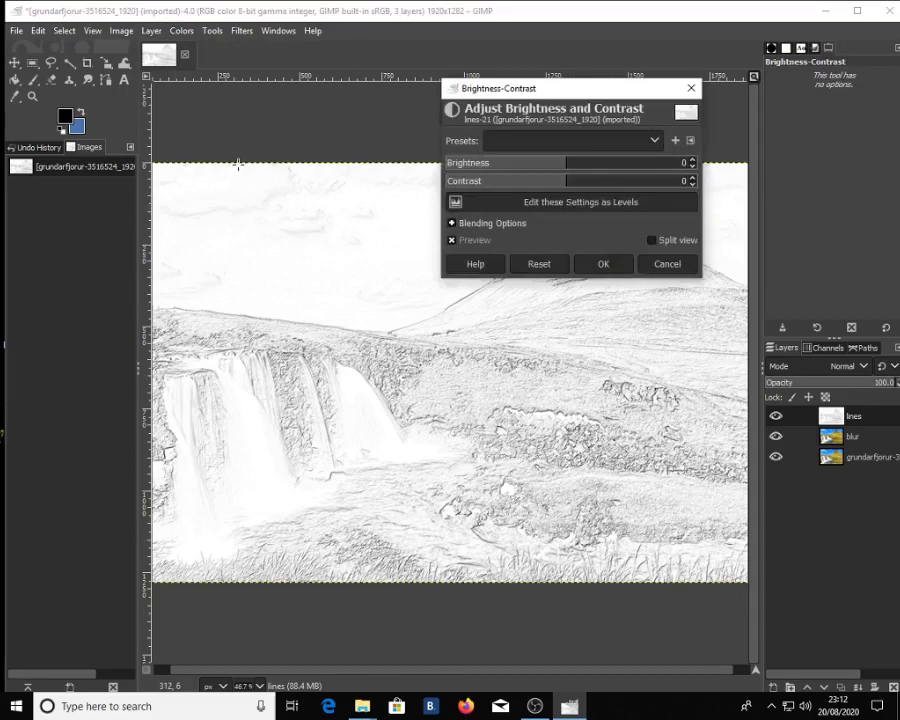
left_click(672, 172)
type("-10")
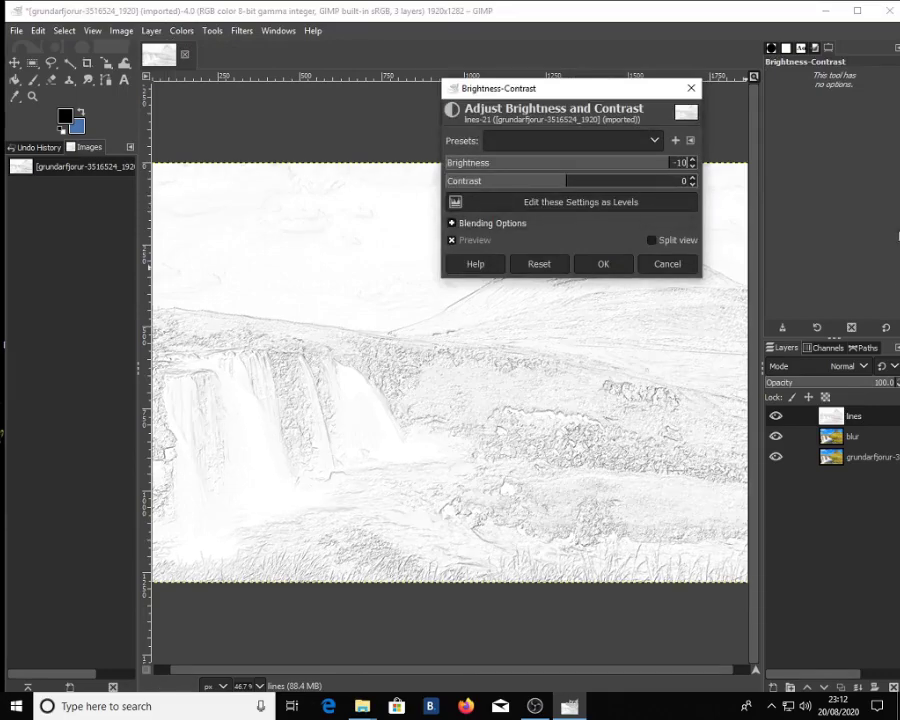
key("Tab")
type("40")
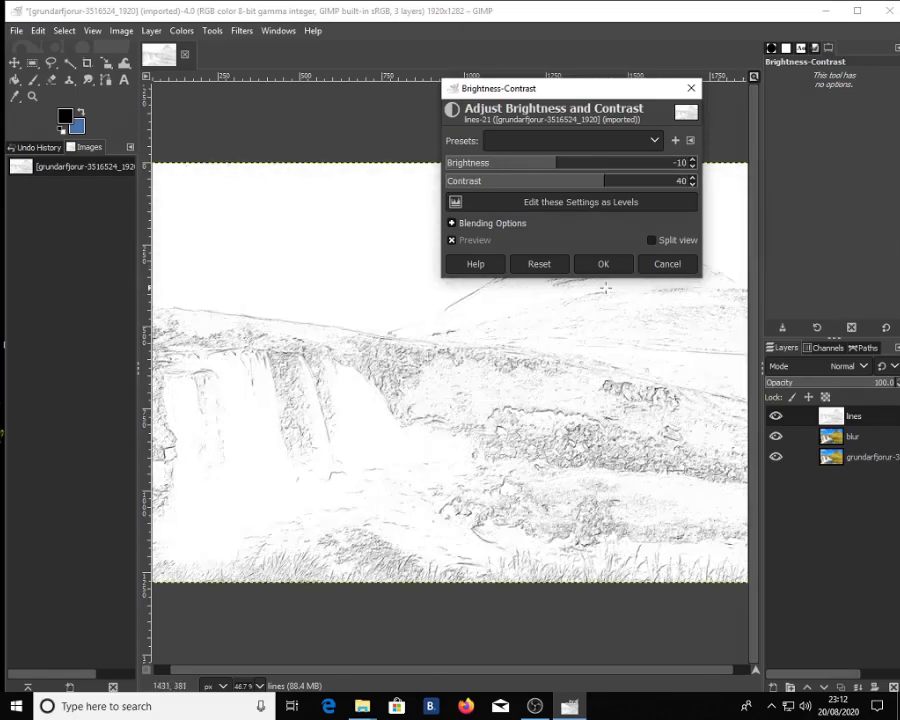
left_click(603, 264)
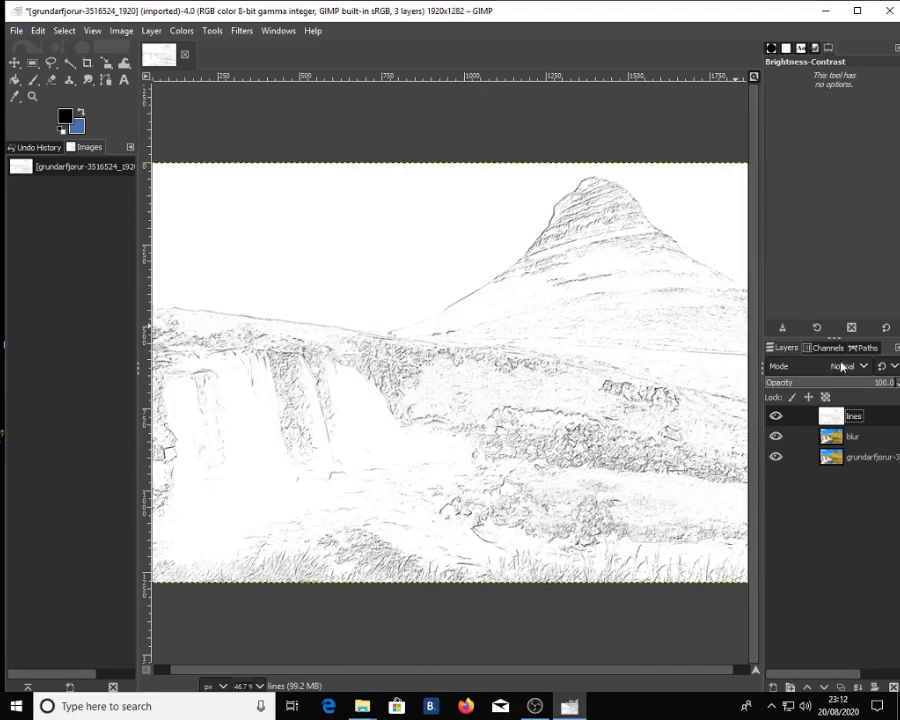
- Set the lines layer's blend mode to Multiply and make the blur layer active
left_click(846, 366)
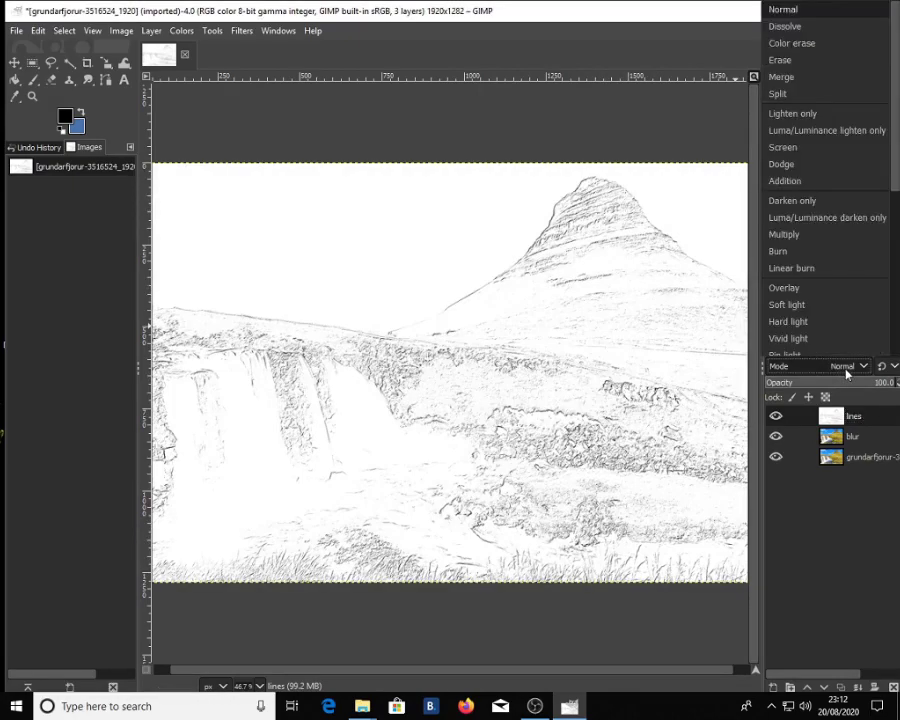
left_click(793, 235)
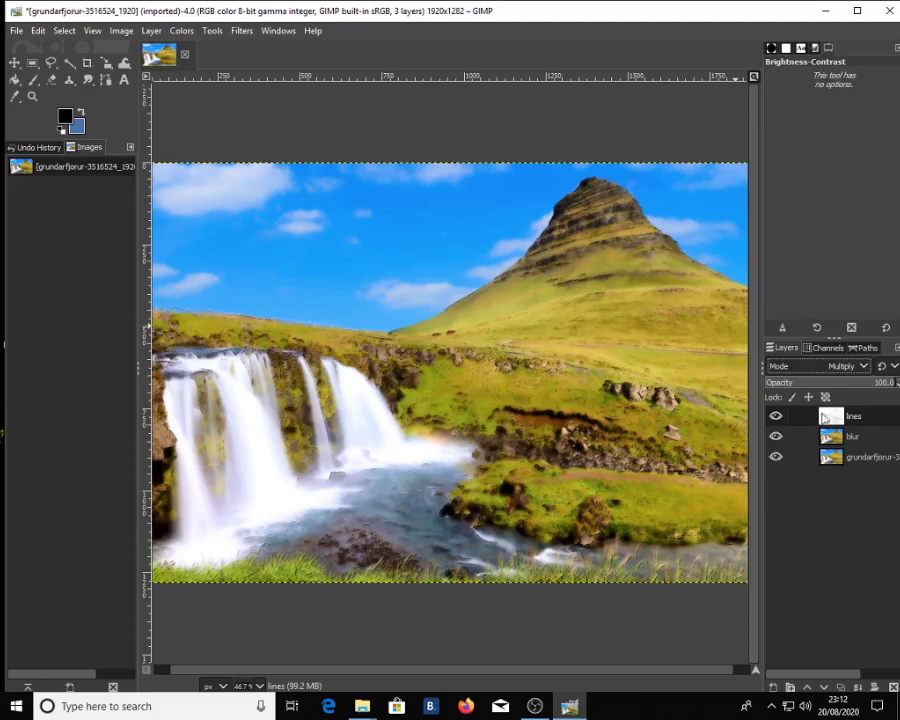
double_click(857, 436)
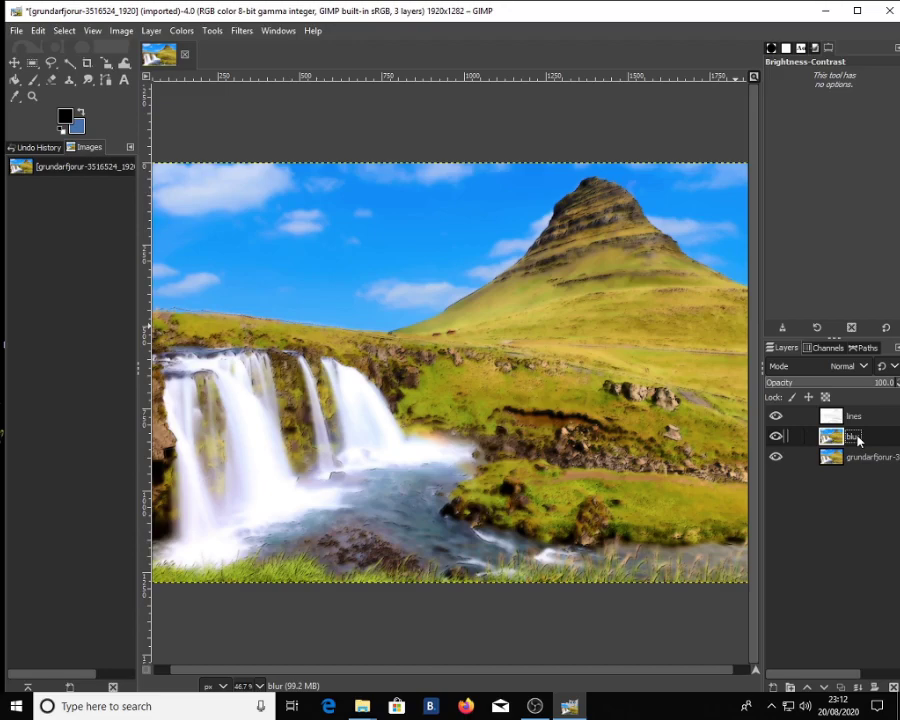
- Duplicate the blur layer and rename the copy brushes
key("shift+ctrl+d")
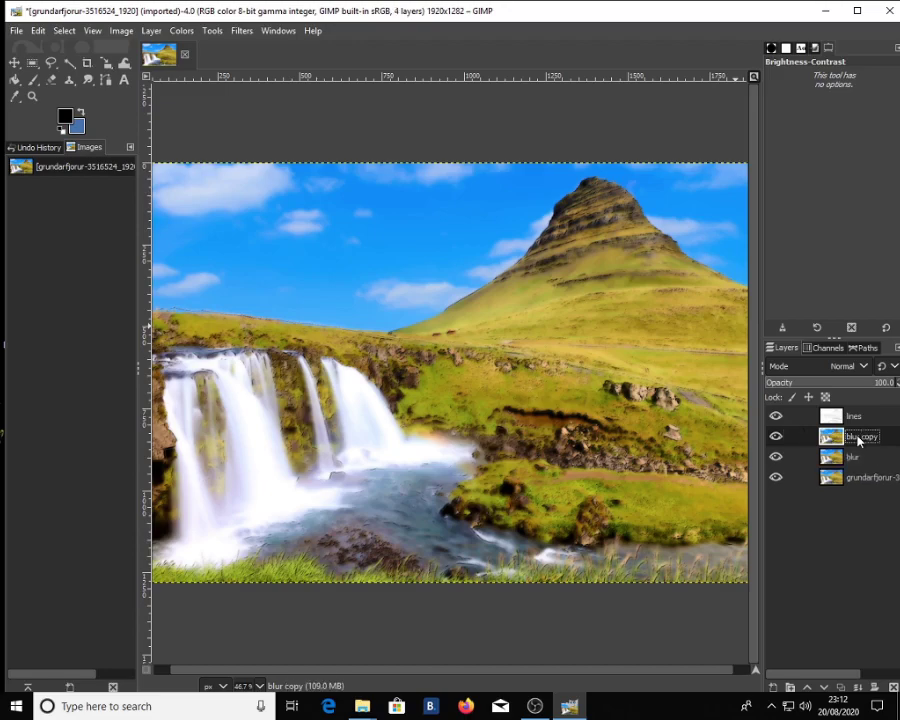
type("brushes")
key("Return")
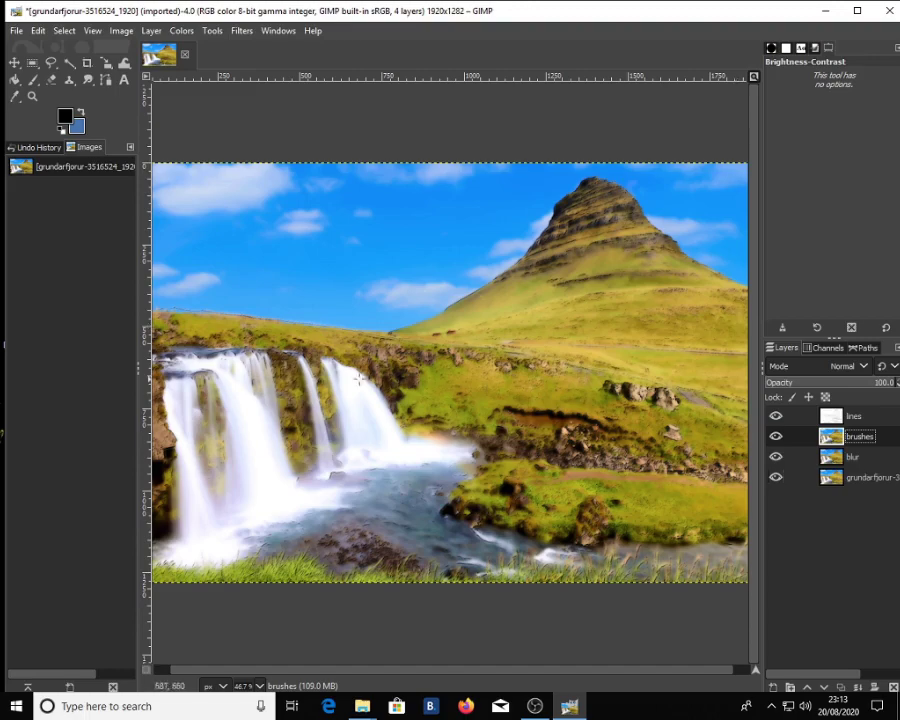
- Invert the brushes layer's colors and set its blend mode to Dodge
left_click(181, 31)
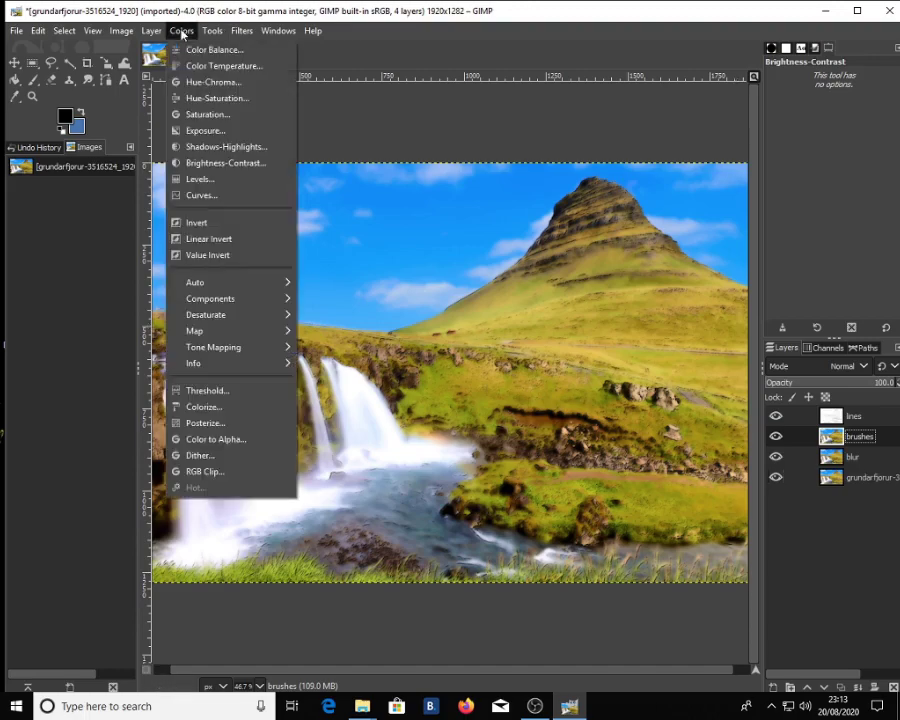
left_click(235, 223)
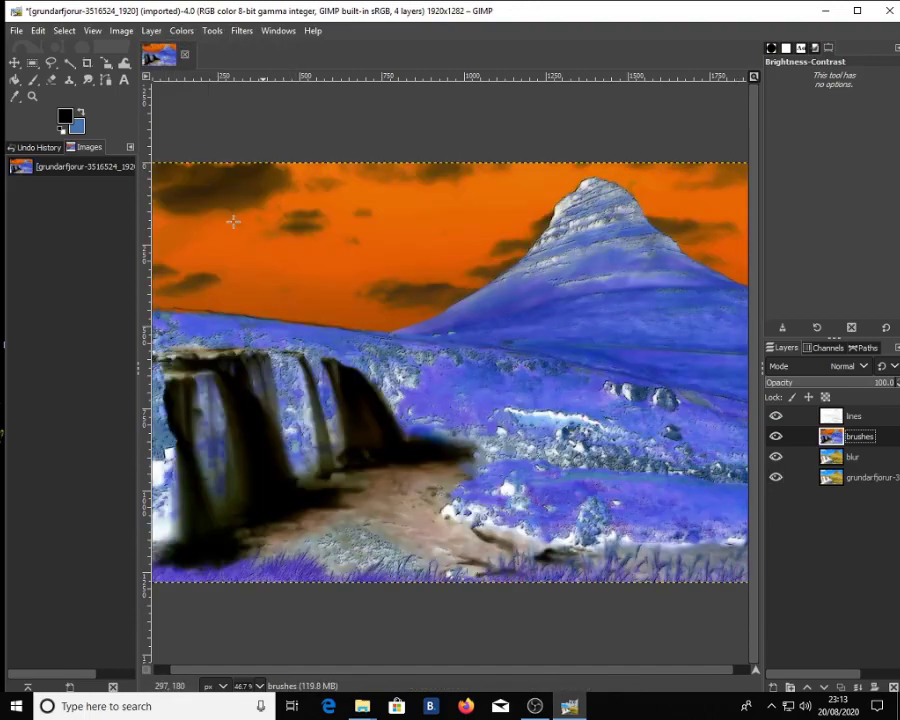
left_click(857, 368)
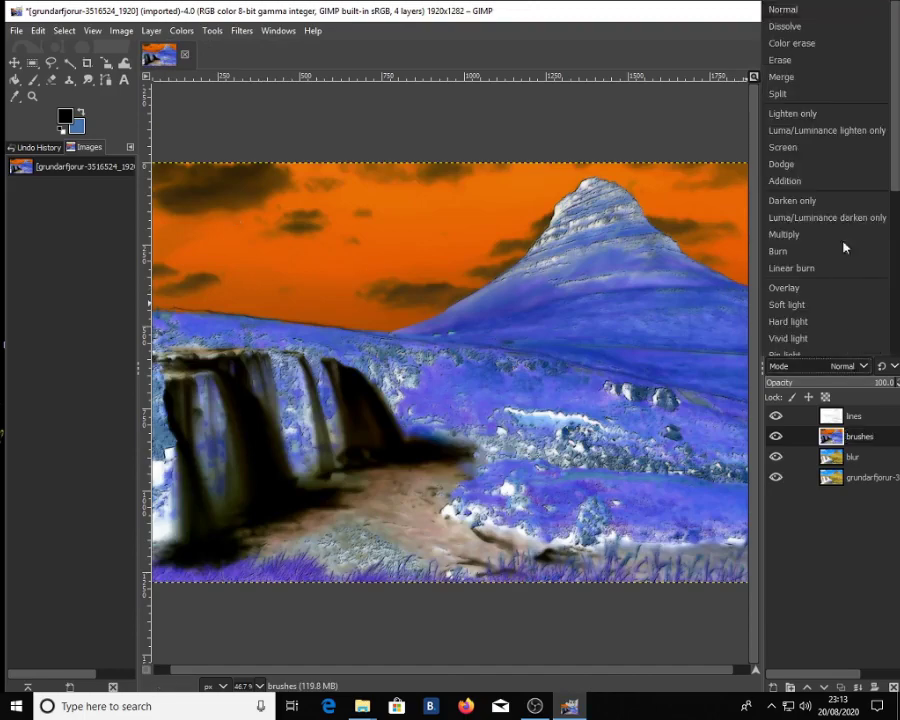
left_click(831, 165)
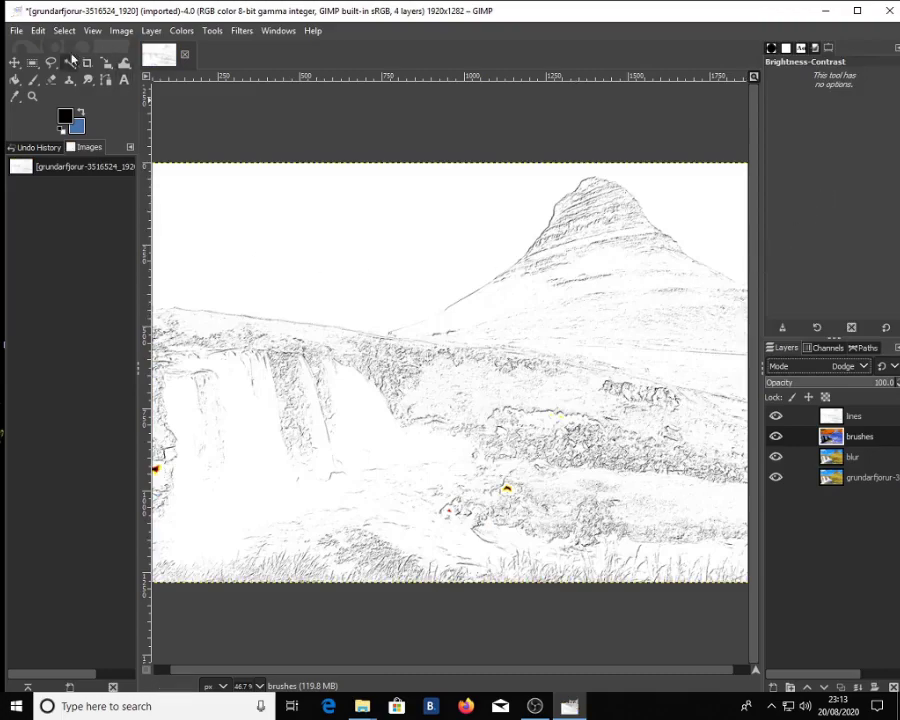
- Set up the Paintbrush with opacity 10, the Acrylic 01 brush and a size of 700
left_click(31, 81)
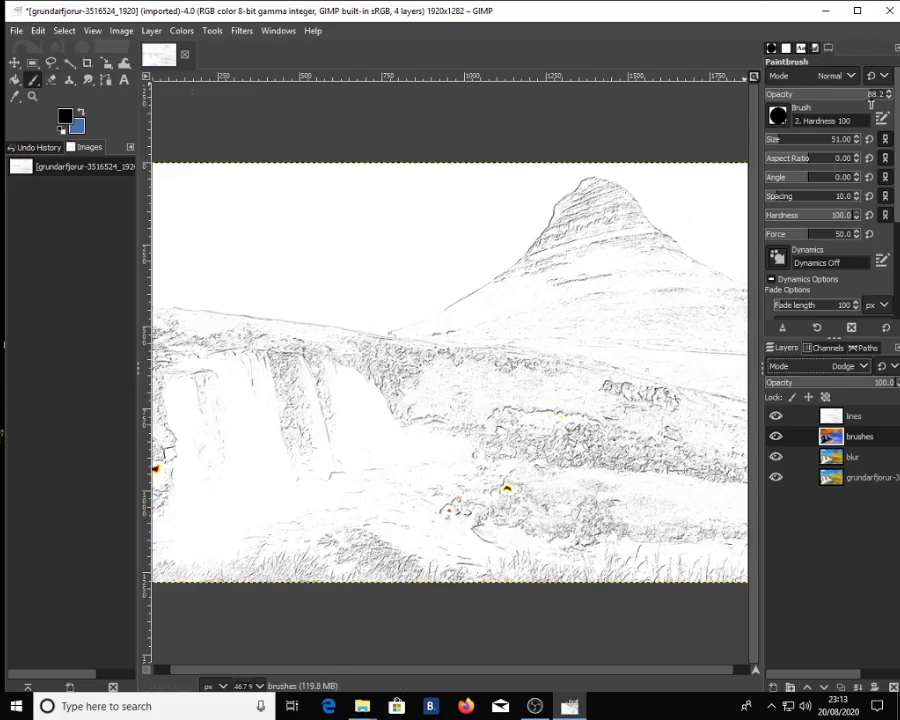
left_click(873, 97)
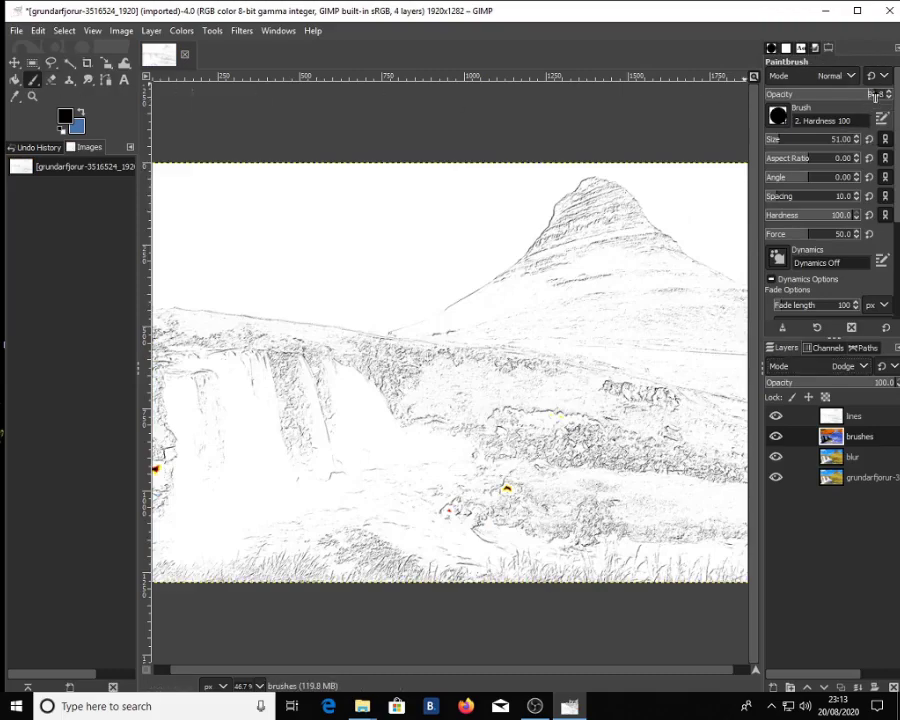
type("10")
key("Return")
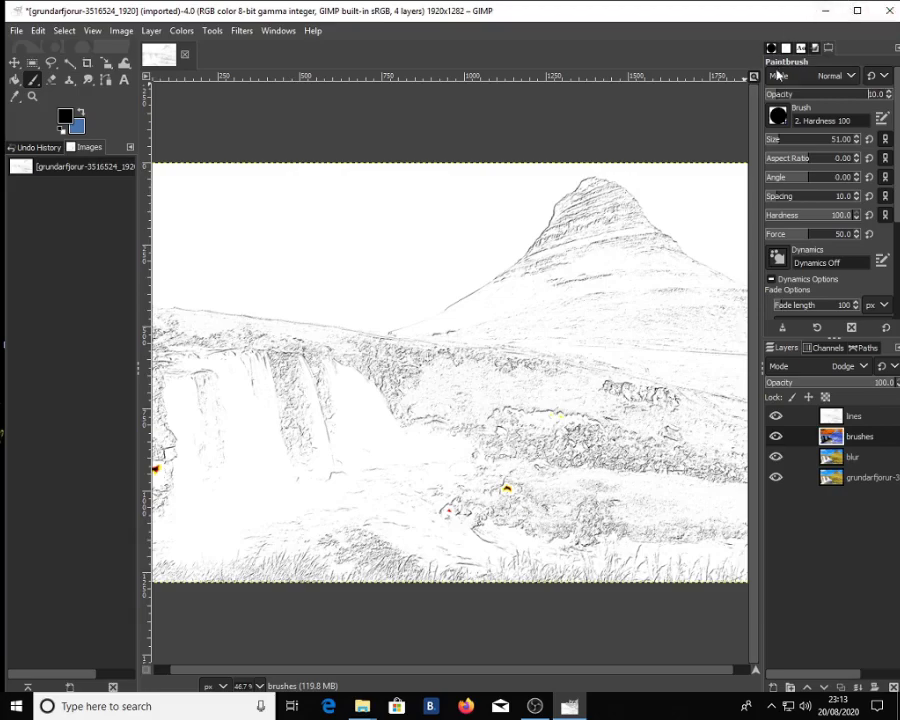
left_click(825, 120)
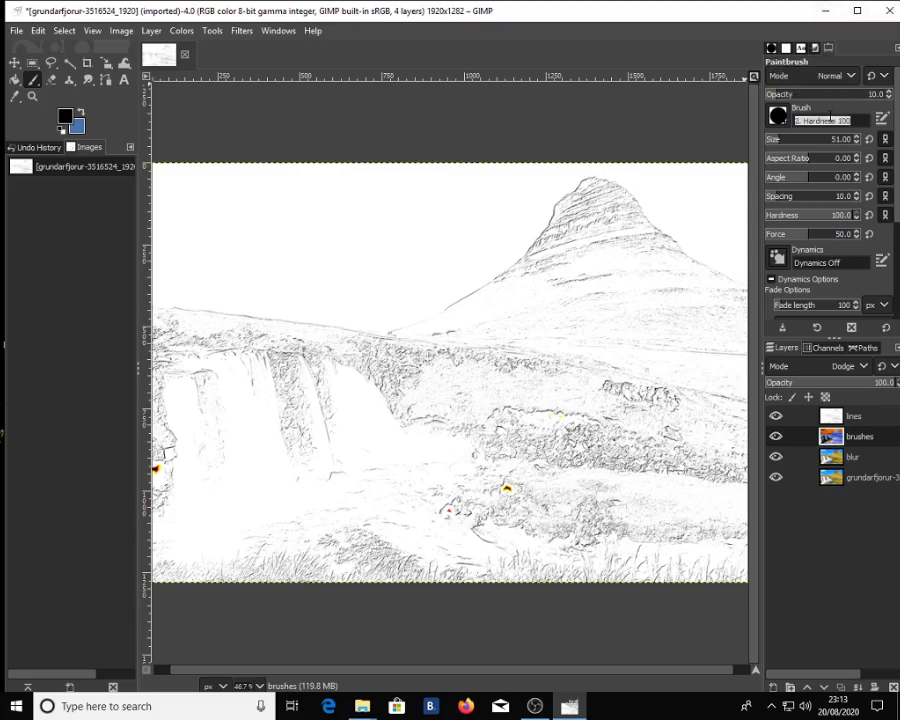
type("acryl")
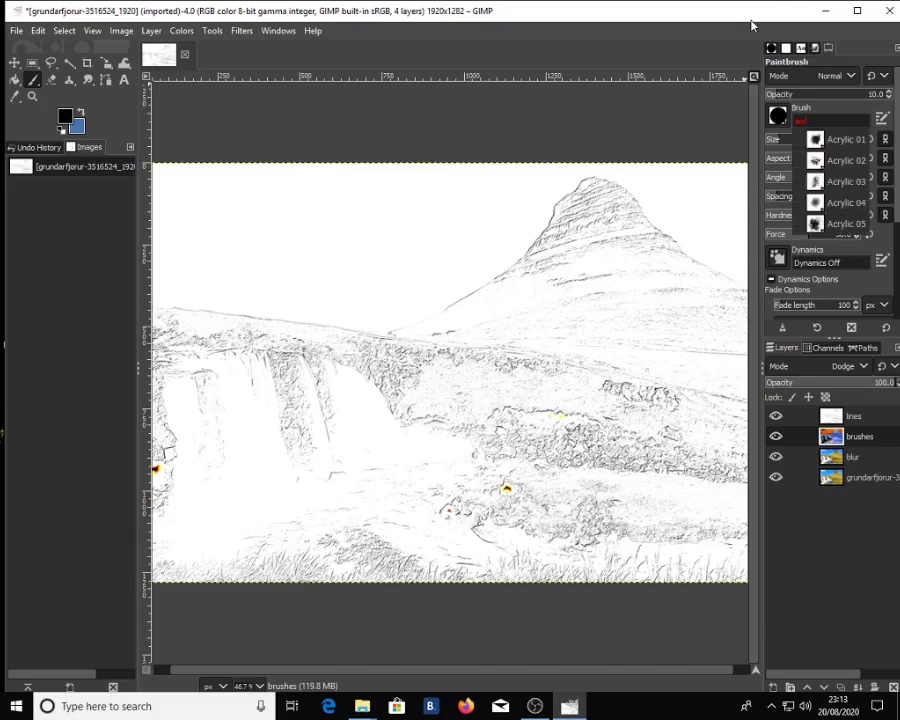
left_click(820, 147)
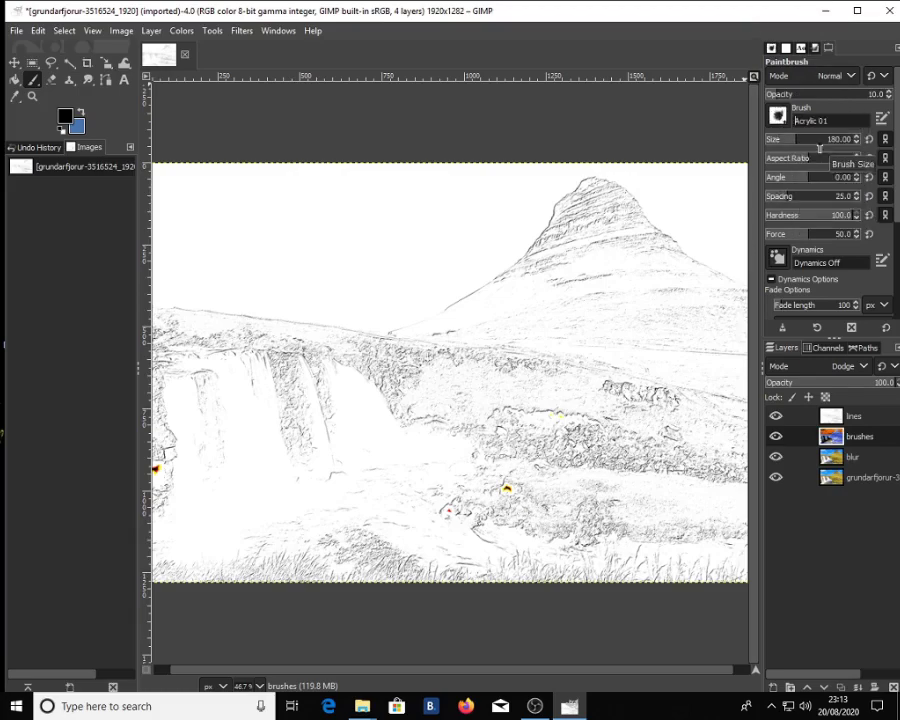
left_click(827, 140)
type("700")
key("Return")
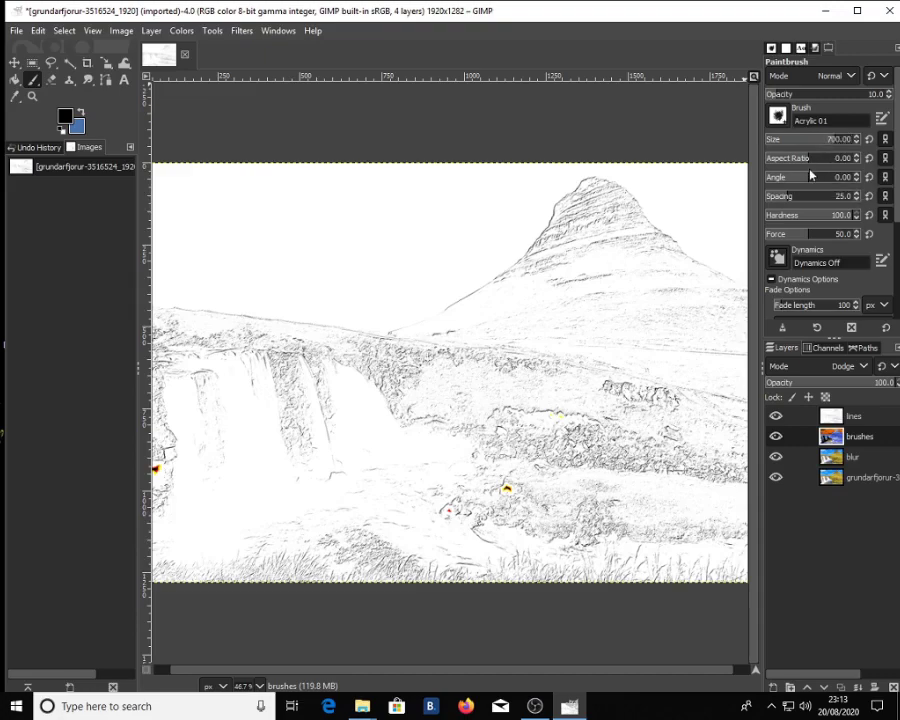
- Paint black over the mountain and the meadow on the brushes layer, and set the brush dynamics to Track Direction
mouse_move(551, 308)
left_mouse_down()
mouse_move(557, 257)
mouse_move(627, 221)
mouse_move(593, 205)
mouse_move(547, 271)
mouse_move(556, 421)
mouse_move(623, 477)
mouse_move(672, 345)
mouse_move(648, 420)
mouse_move(510, 360)
mouse_move(420, 420)
mouse_move(455, 386)
mouse_move(350, 330)
mouse_move(360, 285)
mouse_move(385, 275)
left_mouse_up()
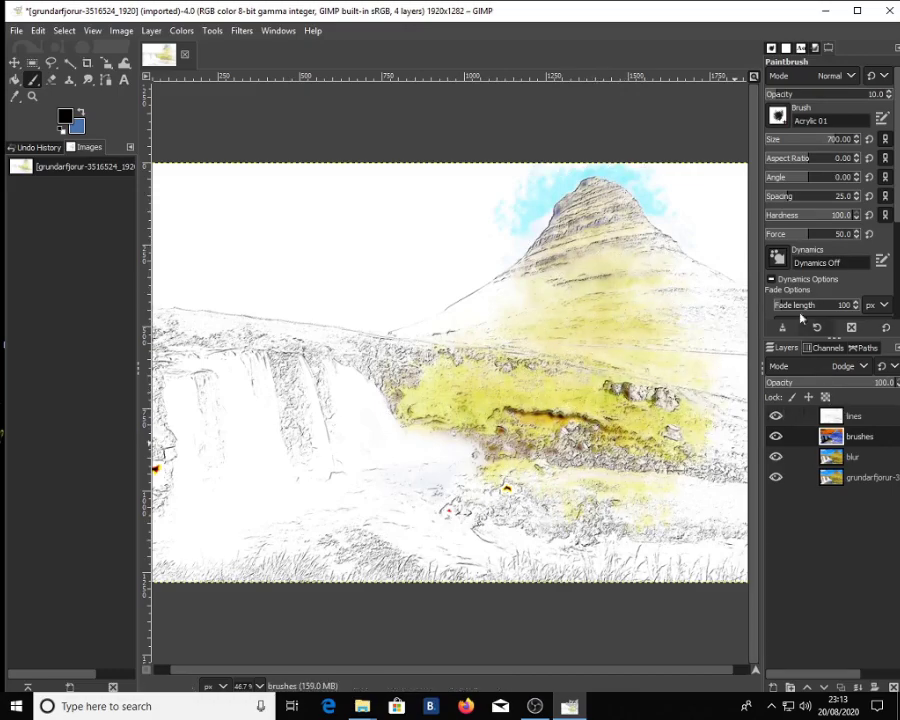
left_click(776, 256)
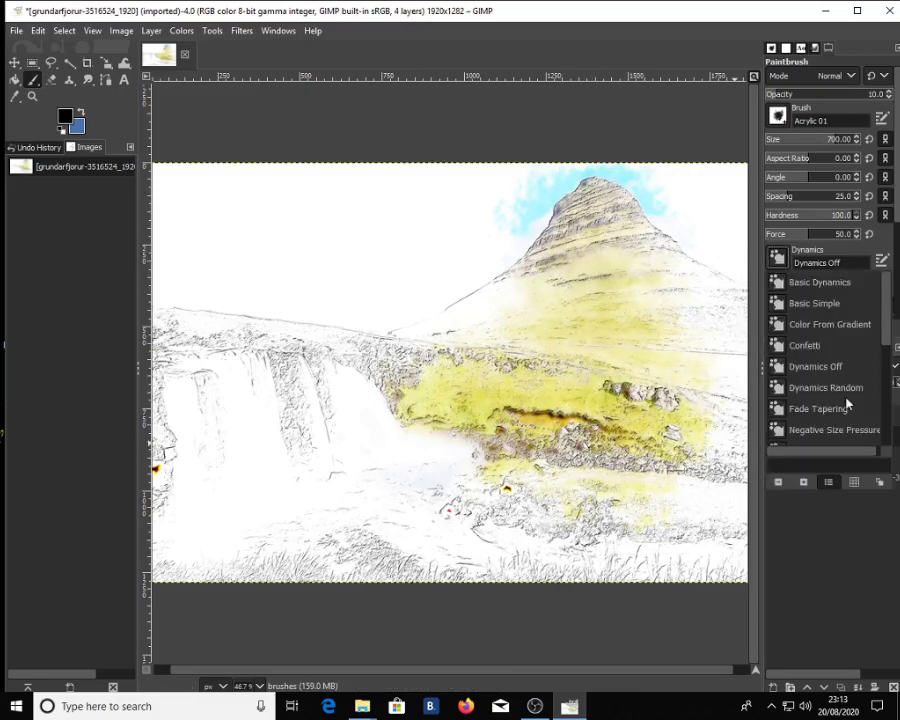
scroll(847, 403, "down", 5)
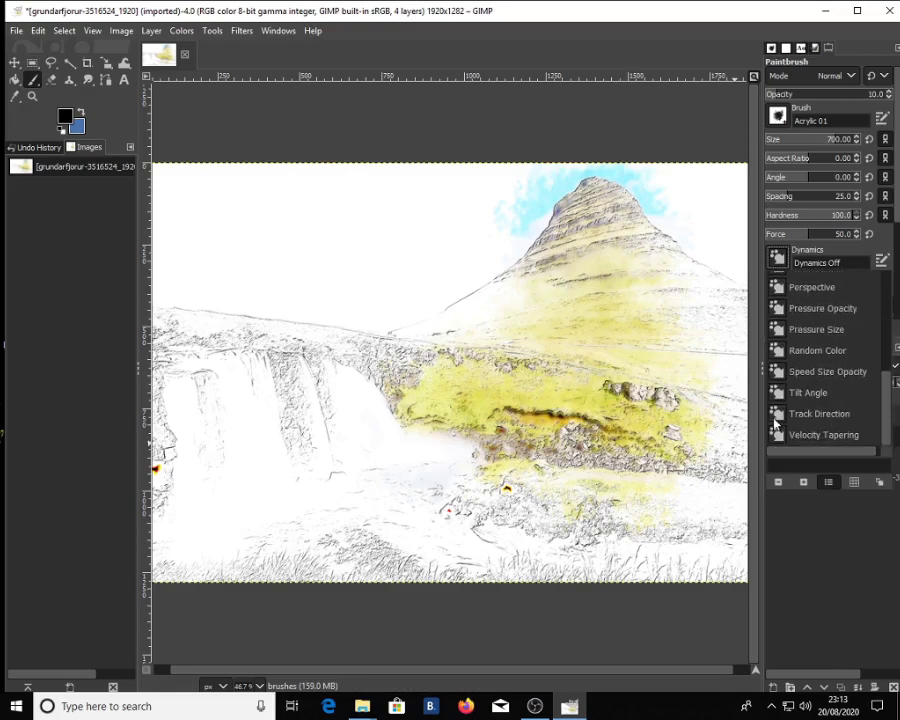
left_click(783, 417)
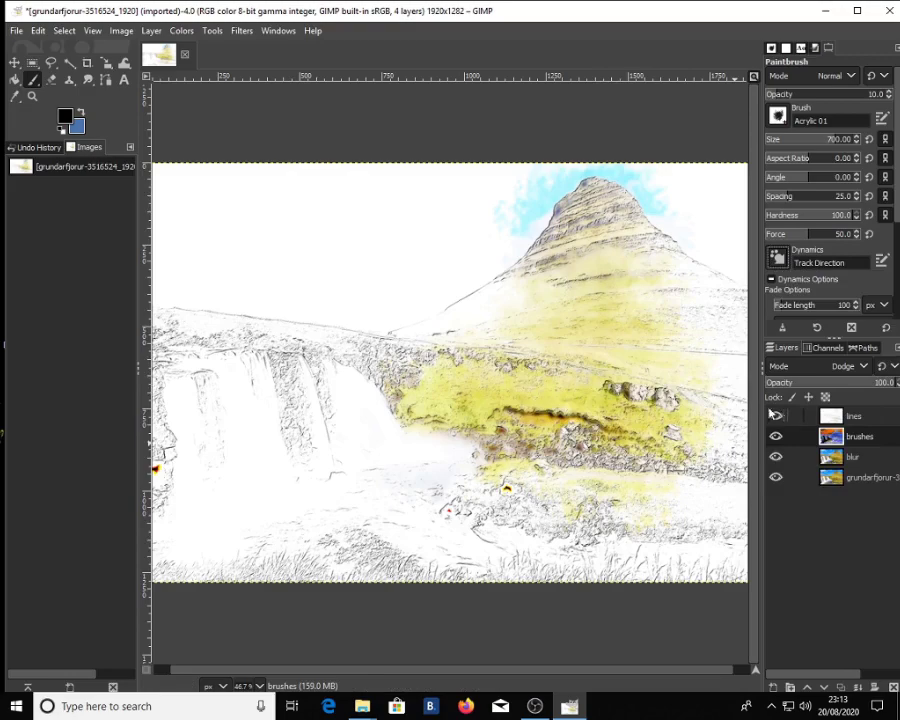
- Paint black over the mountain slopes, waterfall, river, foreground grass and sky on the brushes layer to build up their color
mouse_move(492, 201)
left_mouse_down()
mouse_move(518, 281)
mouse_move(482, 305)
mouse_move(486, 369)
mouse_move(645, 380)
mouse_move(588, 340)
mouse_move(660, 355)
mouse_move(650, 420)
left_mouse_up()
mouse_move(594, 492)
left_mouse_down()
mouse_move(281, 452)
mouse_move(251, 432)
mouse_move(340, 340)
left_mouse_up()
left_click(781, 484)
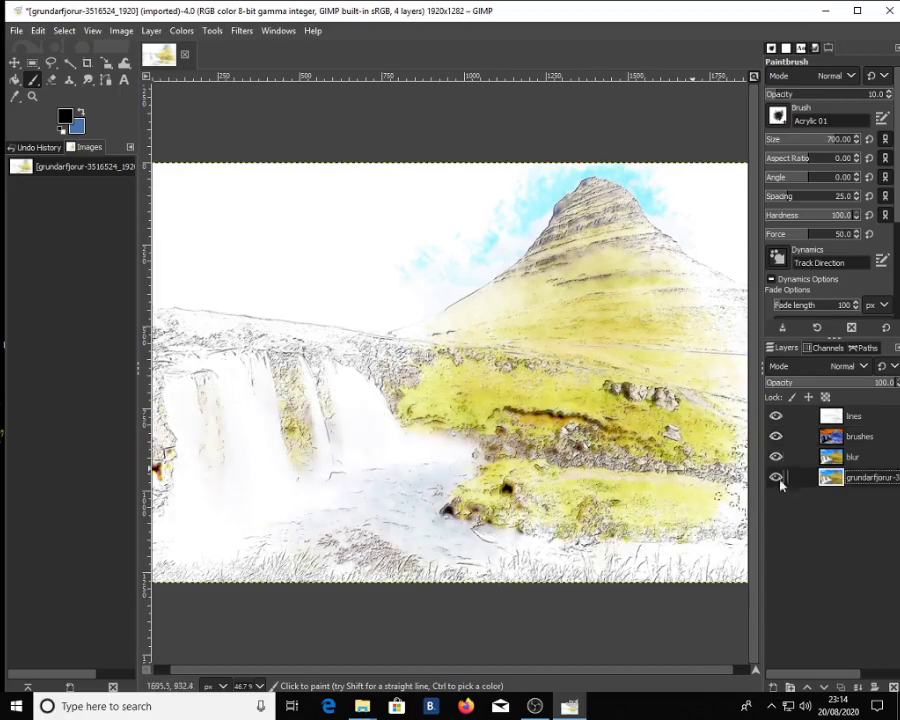
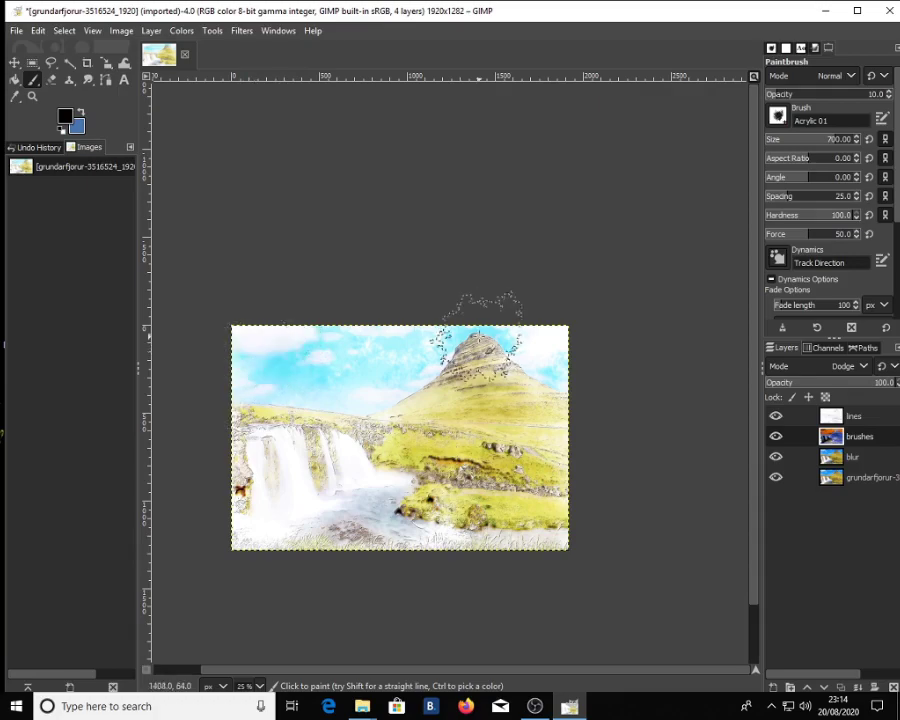
mouse_move(519, 506)
left_mouse_down()
mouse_move(398, 548)
mouse_move(250, 522)
mouse_move(245, 433)
mouse_move(255, 445)
mouse_move(274, 380)
mouse_move(280, 408)
mouse_move(266, 476)
mouse_move(388, 528)
mouse_move(529, 455)
mouse_move(566, 405)
mouse_move(568, 365)
mouse_move(531, 341)
mouse_move(245, 365)
mouse_move(298, 437)
mouse_move(390, 401)
mouse_move(406, 376)
mouse_move(461, 356)
mouse_move(508, 522)
left_mouse_up()
mouse_move(558, 504)
left_mouse_down()
mouse_move(456, 538)
mouse_move(332, 528)
mouse_move(258, 472)
mouse_move(322, 364)
mouse_move(334, 377)
mouse_move(322, 500)
mouse_move(422, 523)
left_mouse_up()
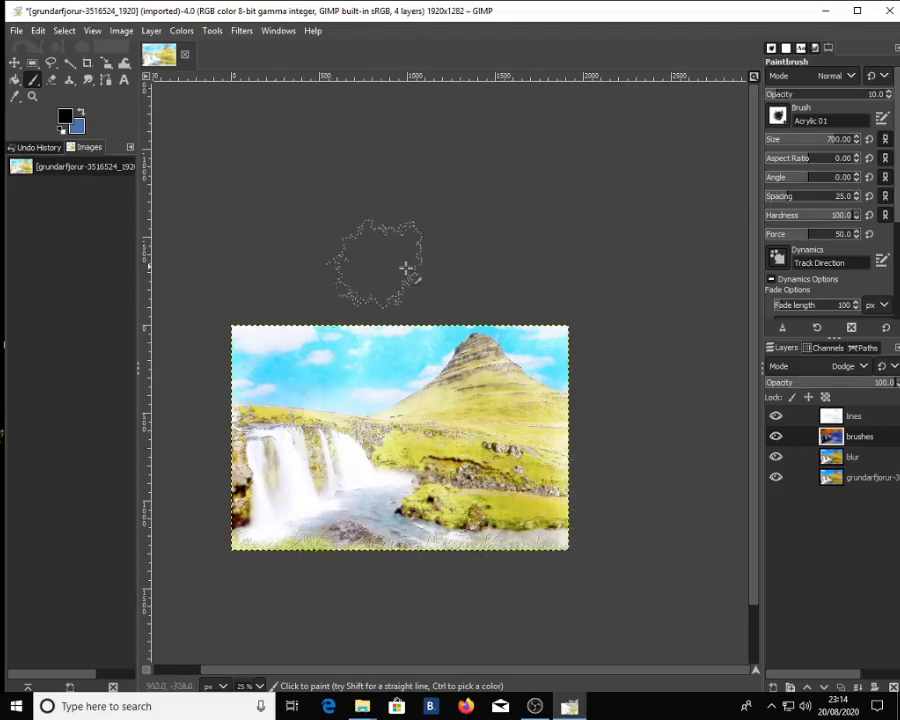
scroll(366, 372, "up", 1, "ctrl")
mouse_move(366, 372)
left_mouse_down()
mouse_move(386, 338)
mouse_move(432, 338)
mouse_move(510, 375)
left_mouse_up()
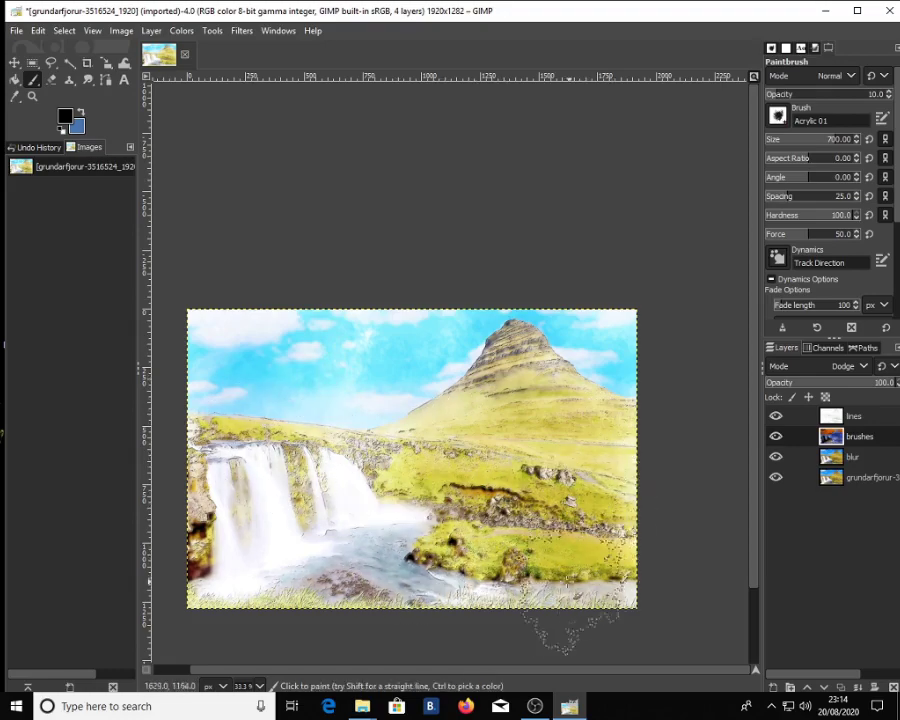
- Raise the brush opacity to 28.8 and on to 62.4, painting over the sky, hillside, river and foreground grass for stronger color
scroll(377, 576, "down", 2, "ctrl")
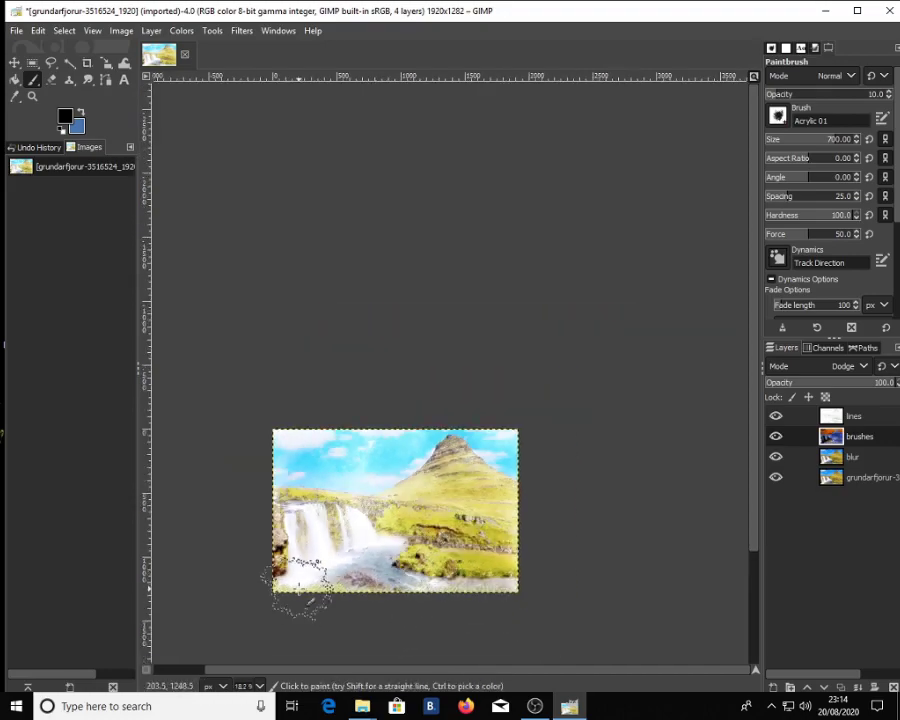
left_click(787, 96)
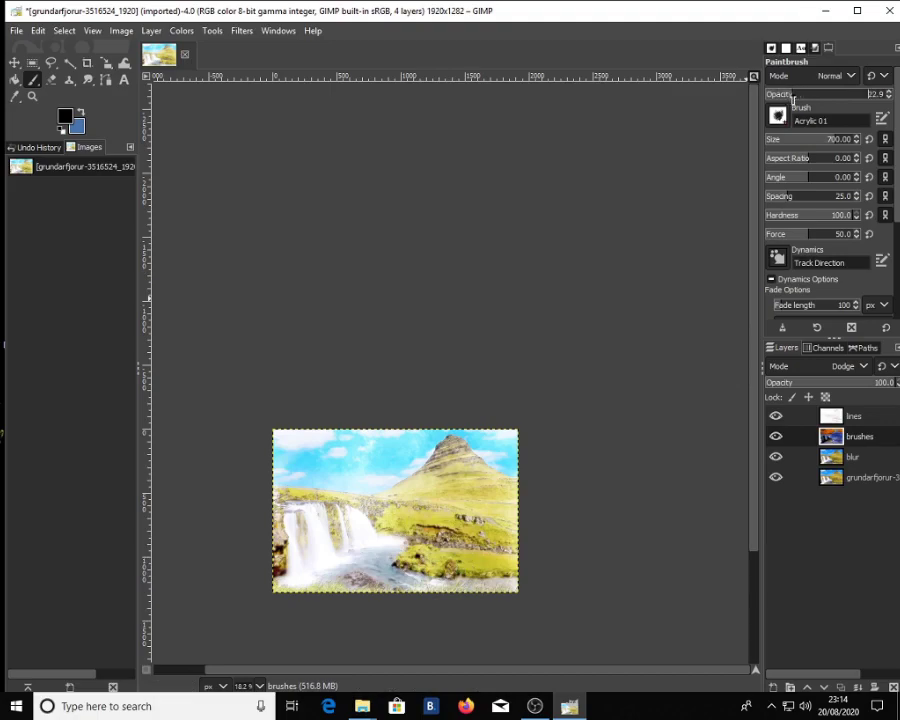
scroll(332, 466, "up", 3, "ctrl")
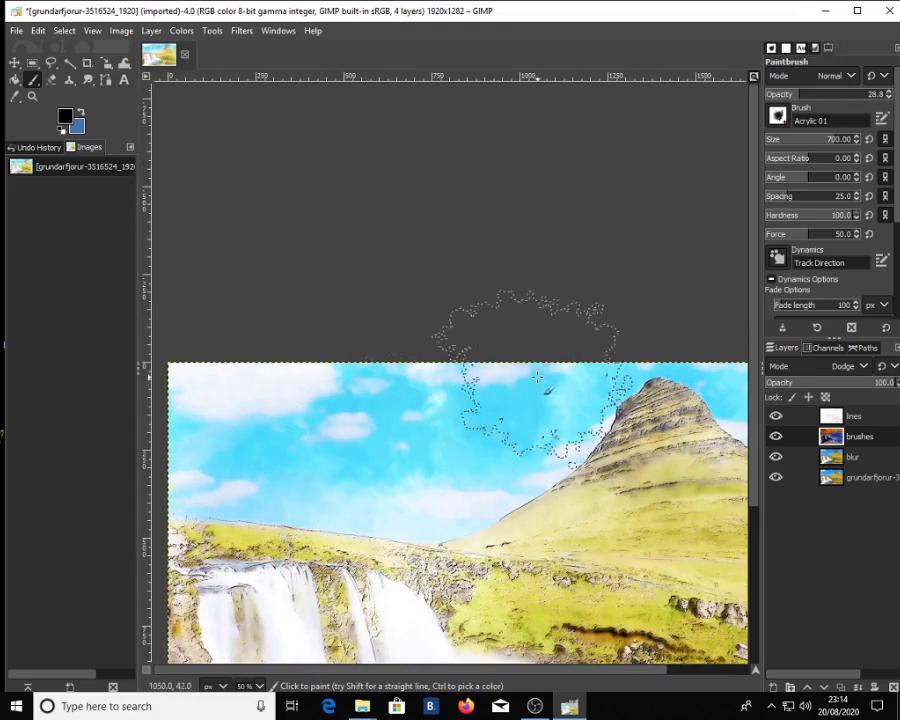
scroll(370, 362, "down", 2, "ctrl")
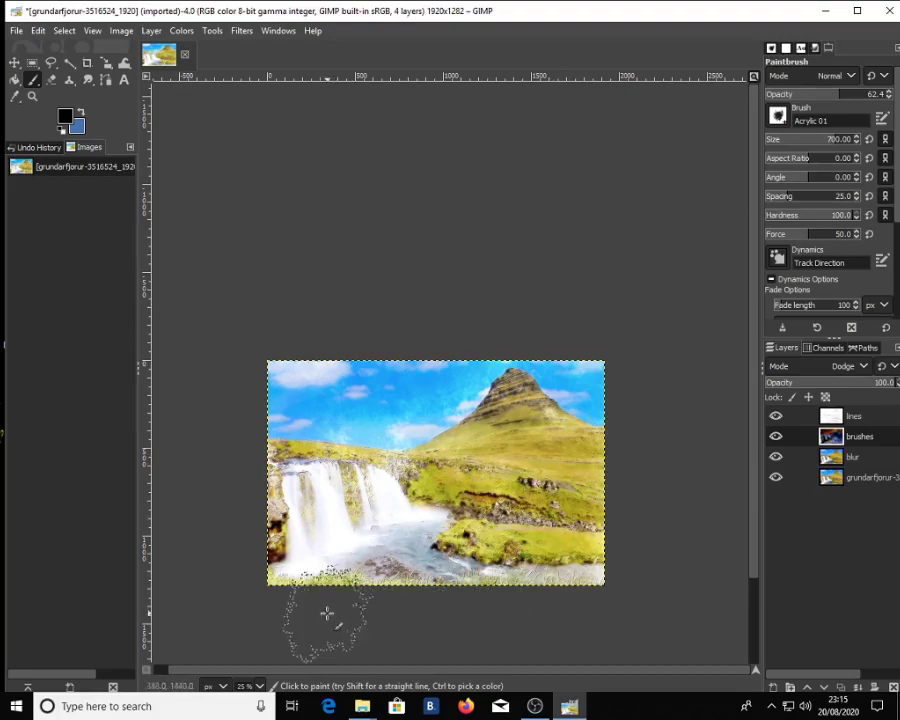
mouse_move(430, 565)
left_mouse_down()
mouse_move(369, 560)
mouse_move(421, 569)
mouse_move(450, 558)
mouse_move(542, 585)
mouse_move(564, 579)
mouse_move(559, 593)
mouse_move(617, 578)
left_mouse_up()
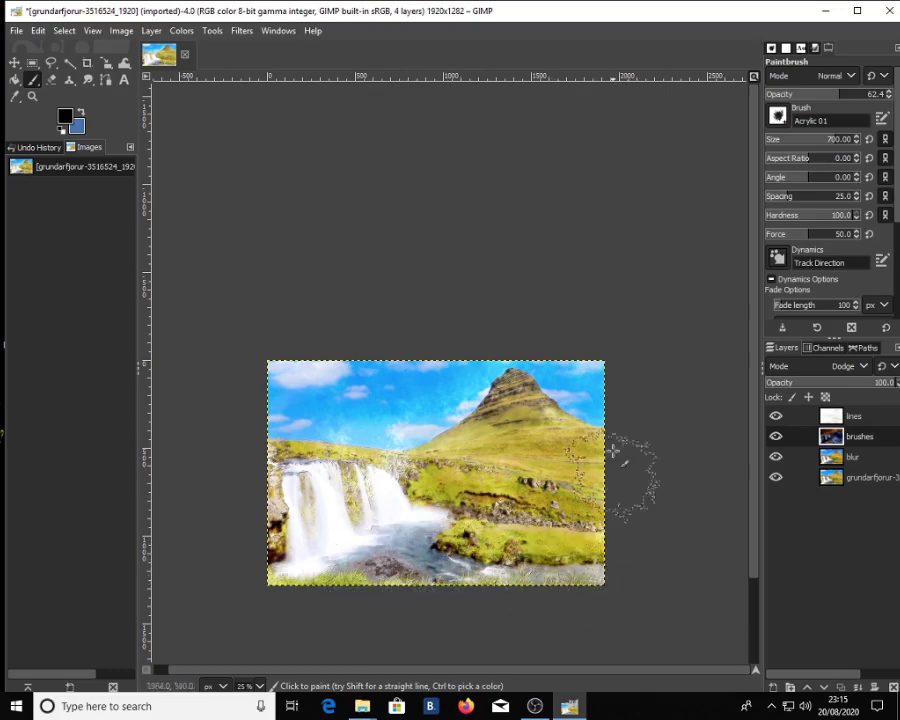
scroll(425, 515, "up", 2)
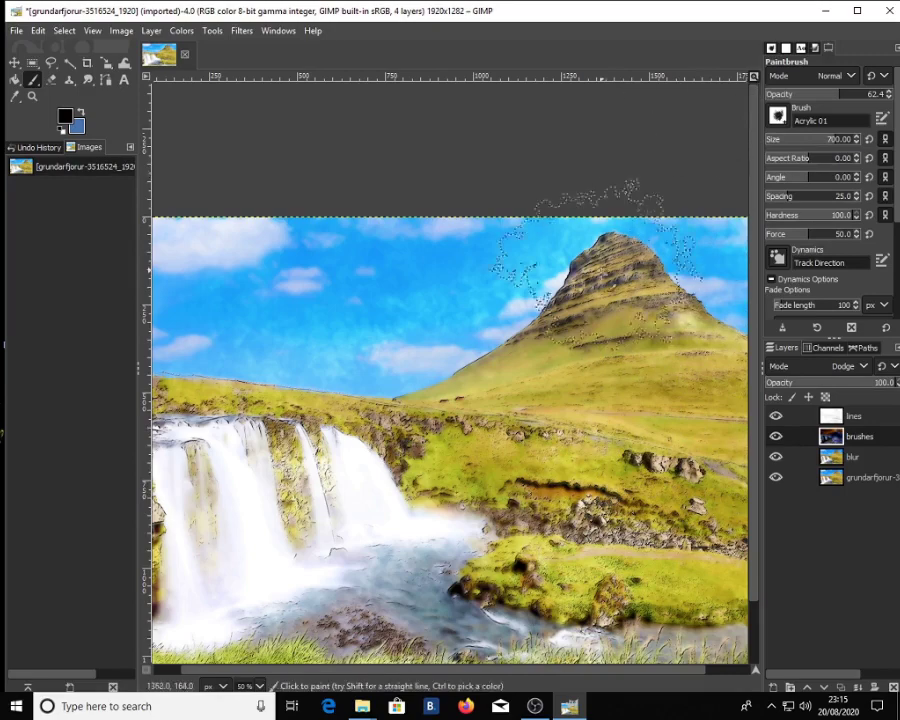
scroll(420, 355, "down", 1)
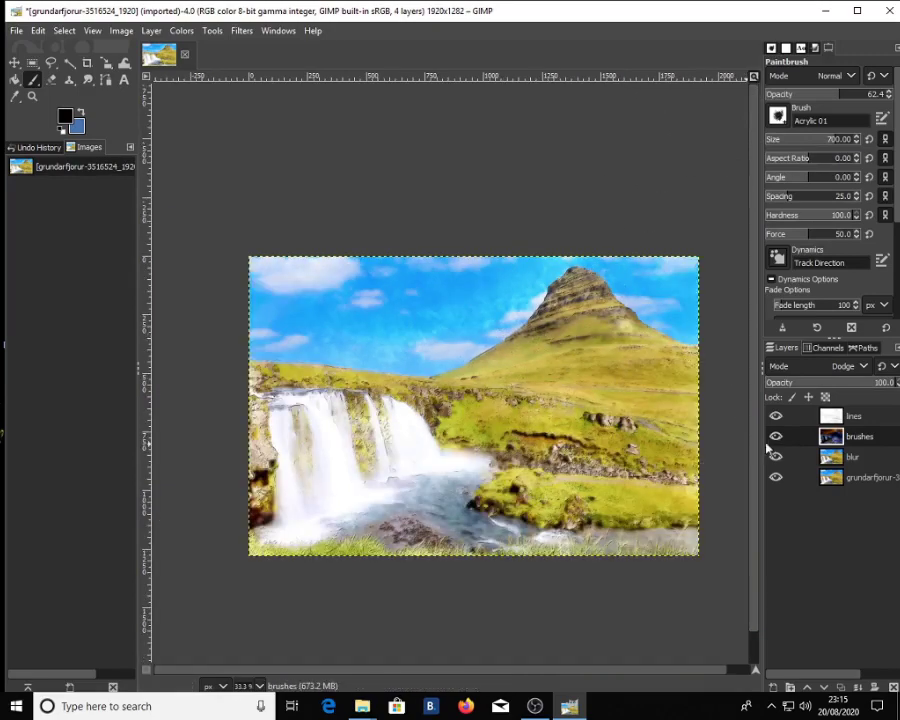